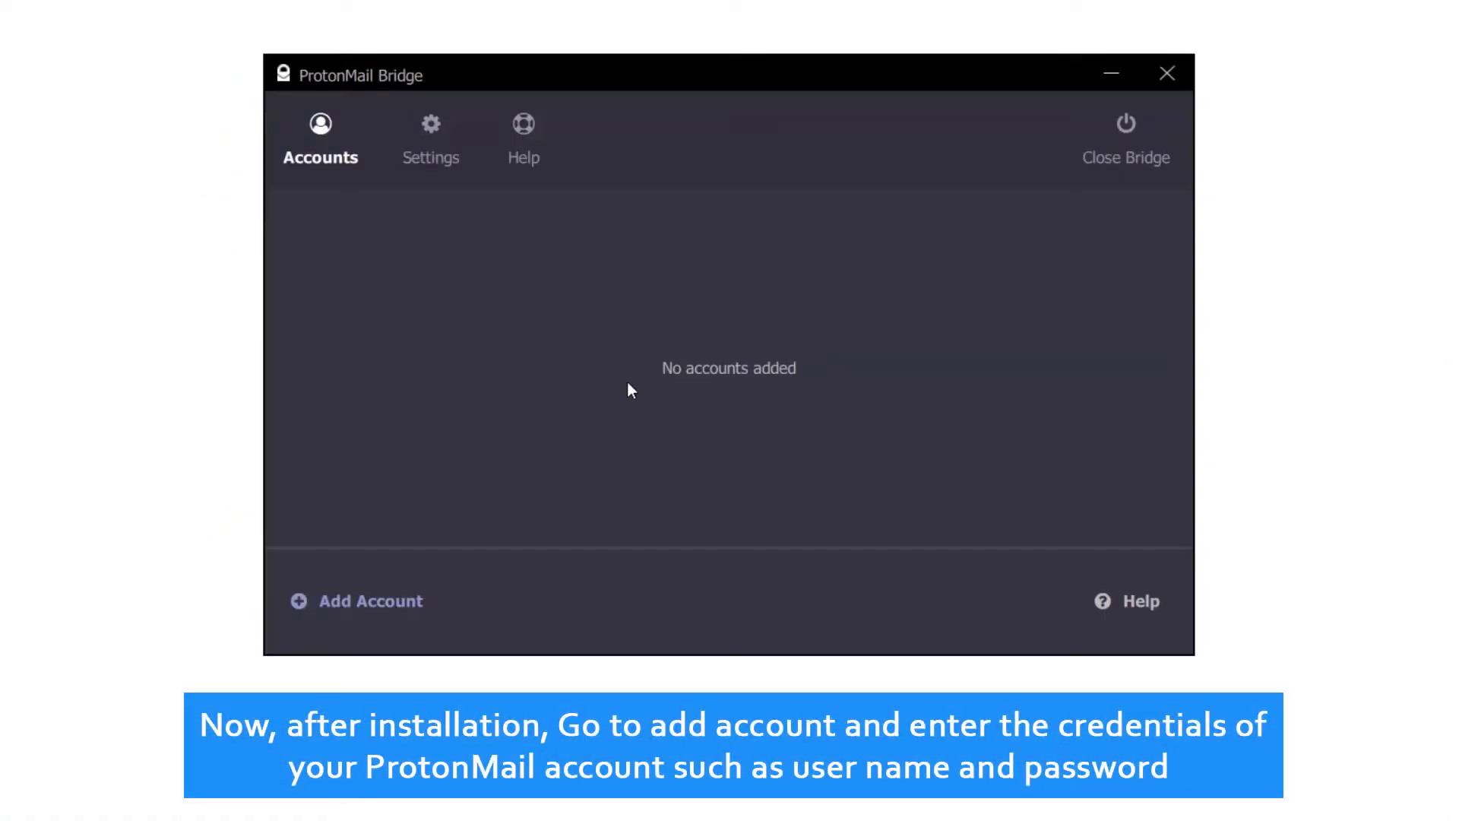
Step: Add the ProtonMail account to Bridge using the account's e-mail address and password
{"action": "left_click", "coordinate": [367, 607]}
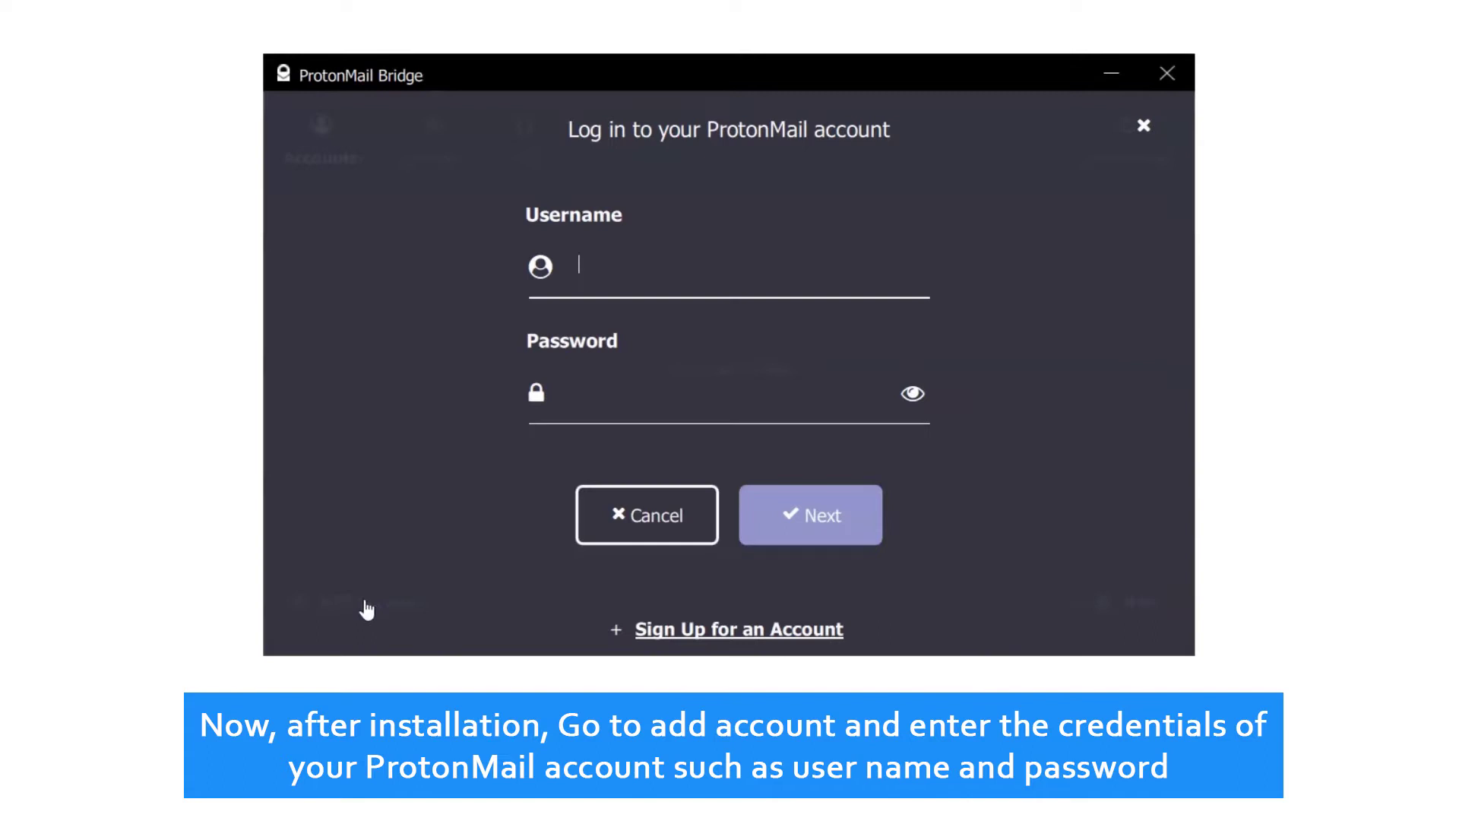
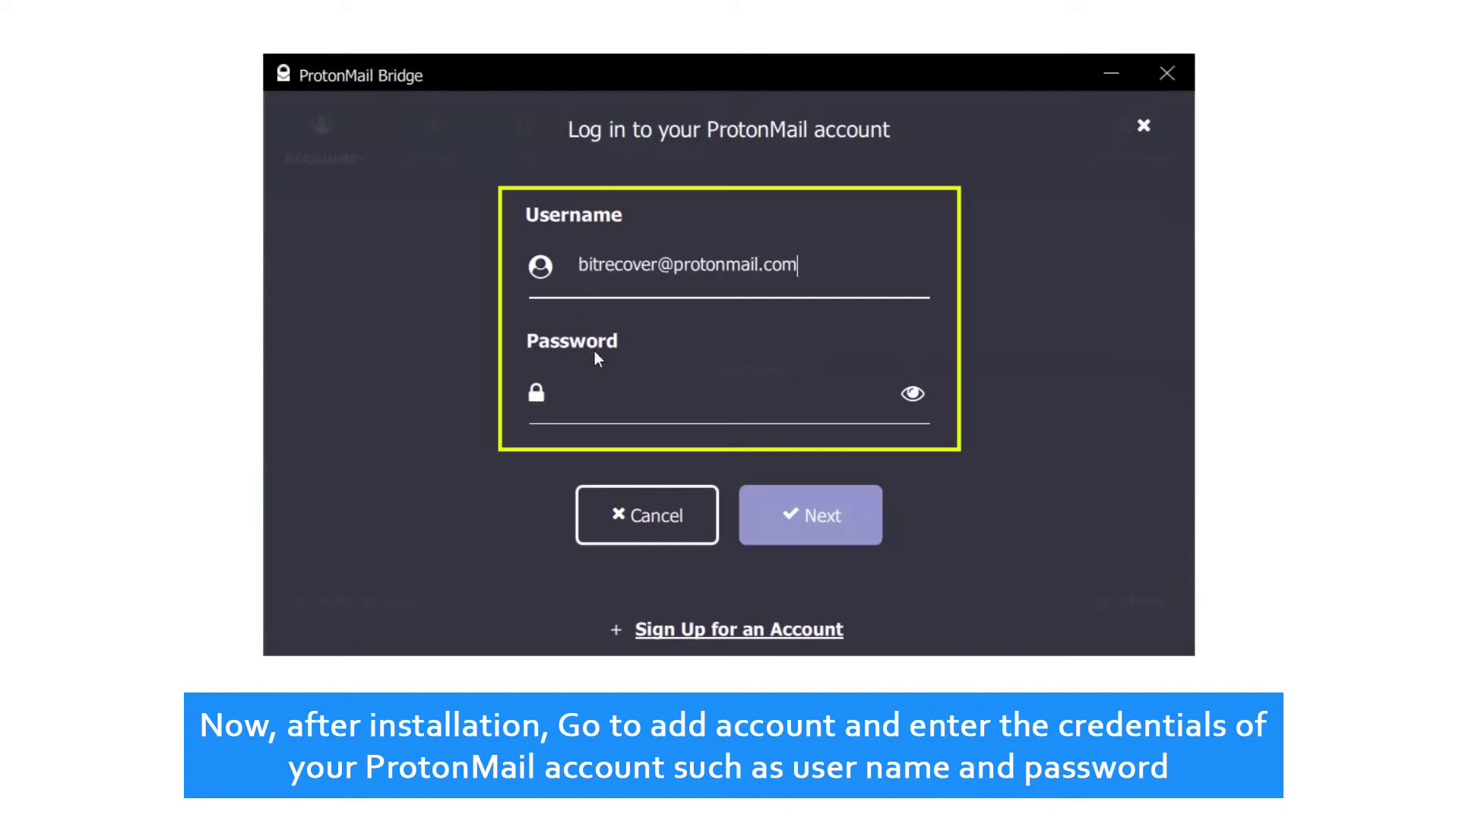
{"action": "left_click", "coordinate": [581, 393]}
{"action": "type", "text": "***********"}
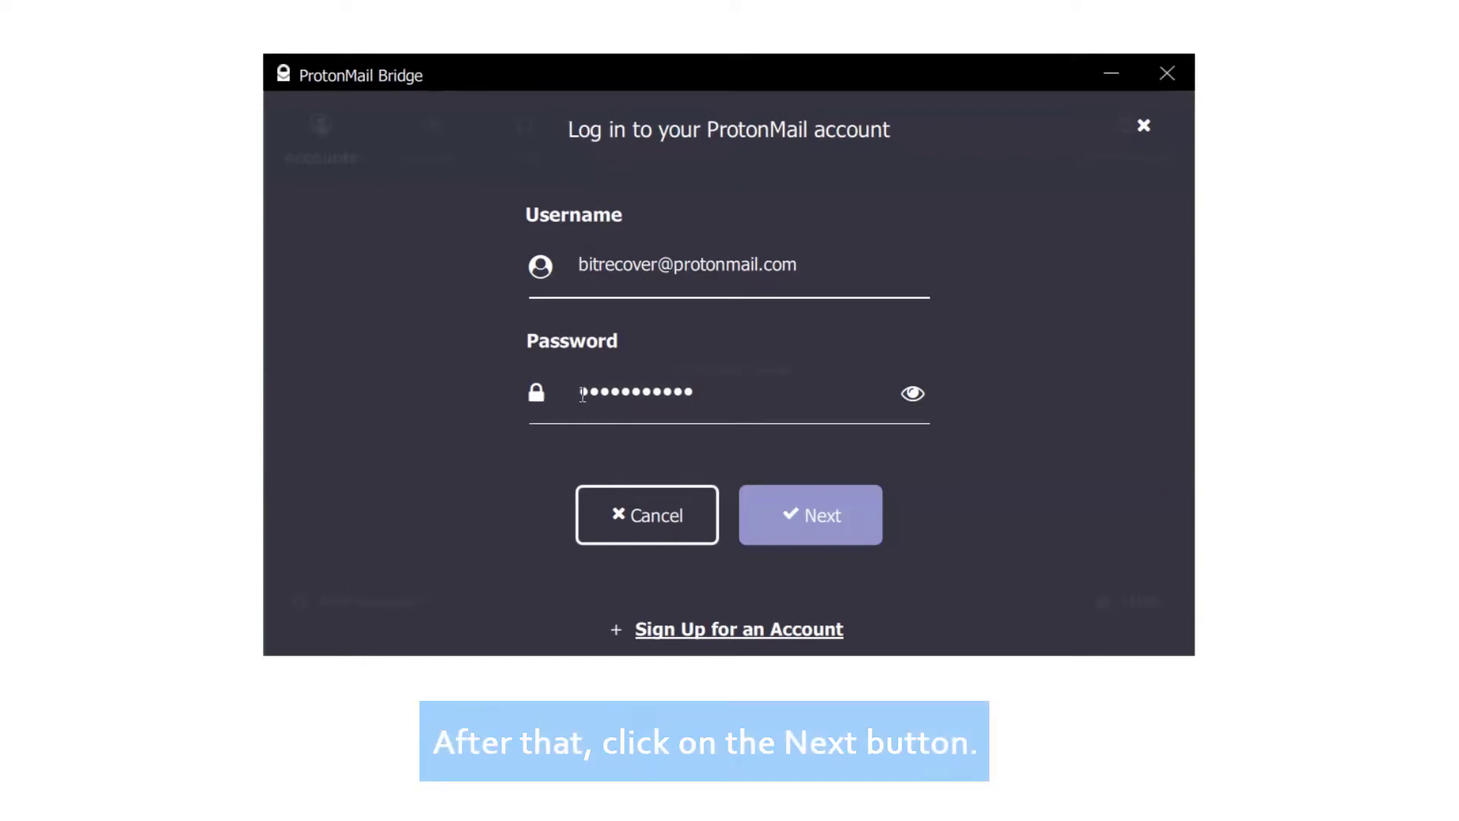
{"action": "left_click", "coordinate": [810, 515]}
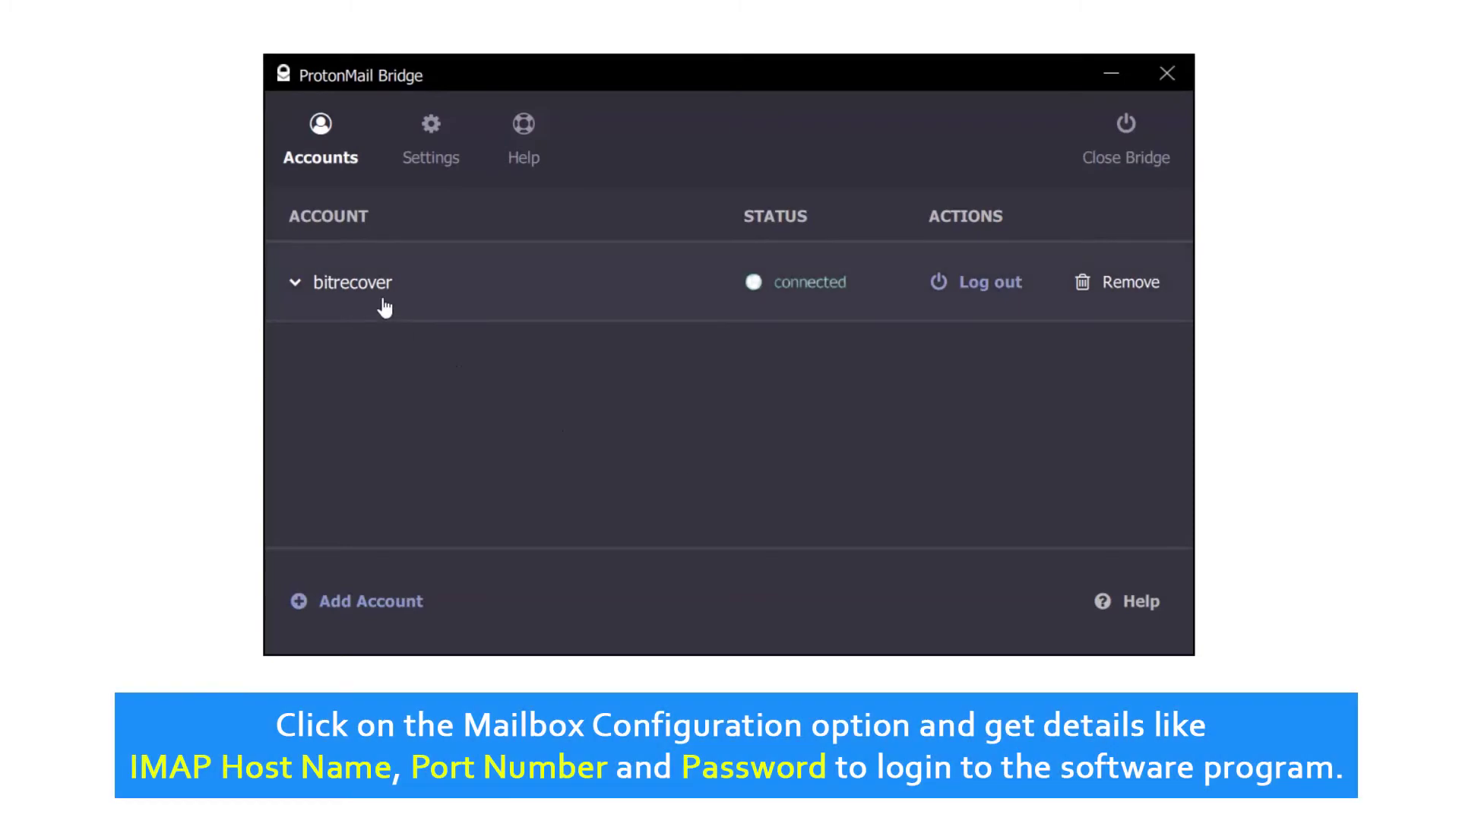
Step: Expand the connected account and show its mailbox configuration with the IMAP/SMTP settings
{"action": "left_click", "coordinate": [363, 284]}
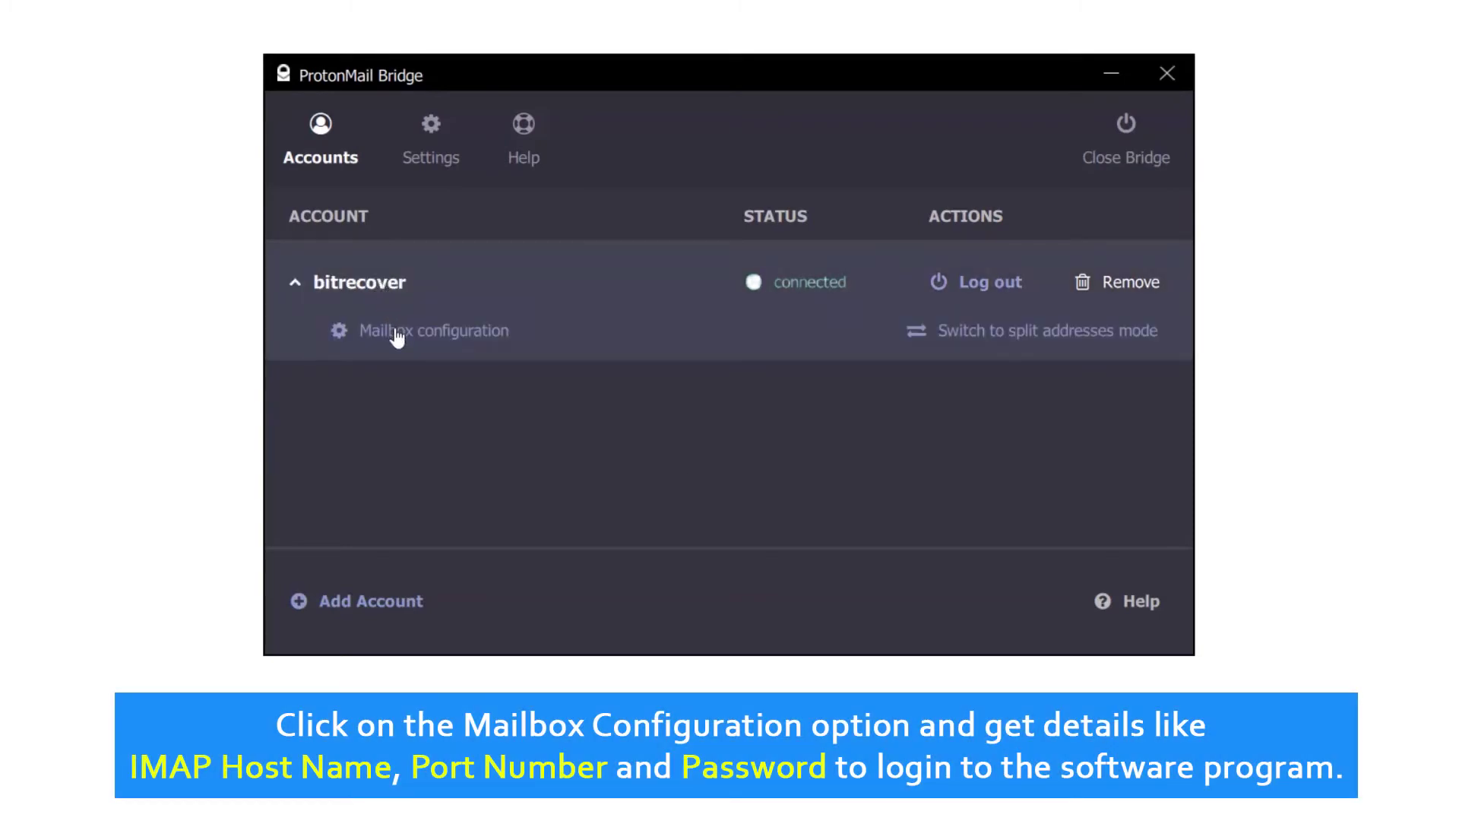
{"action": "left_click", "coordinate": [395, 333]}
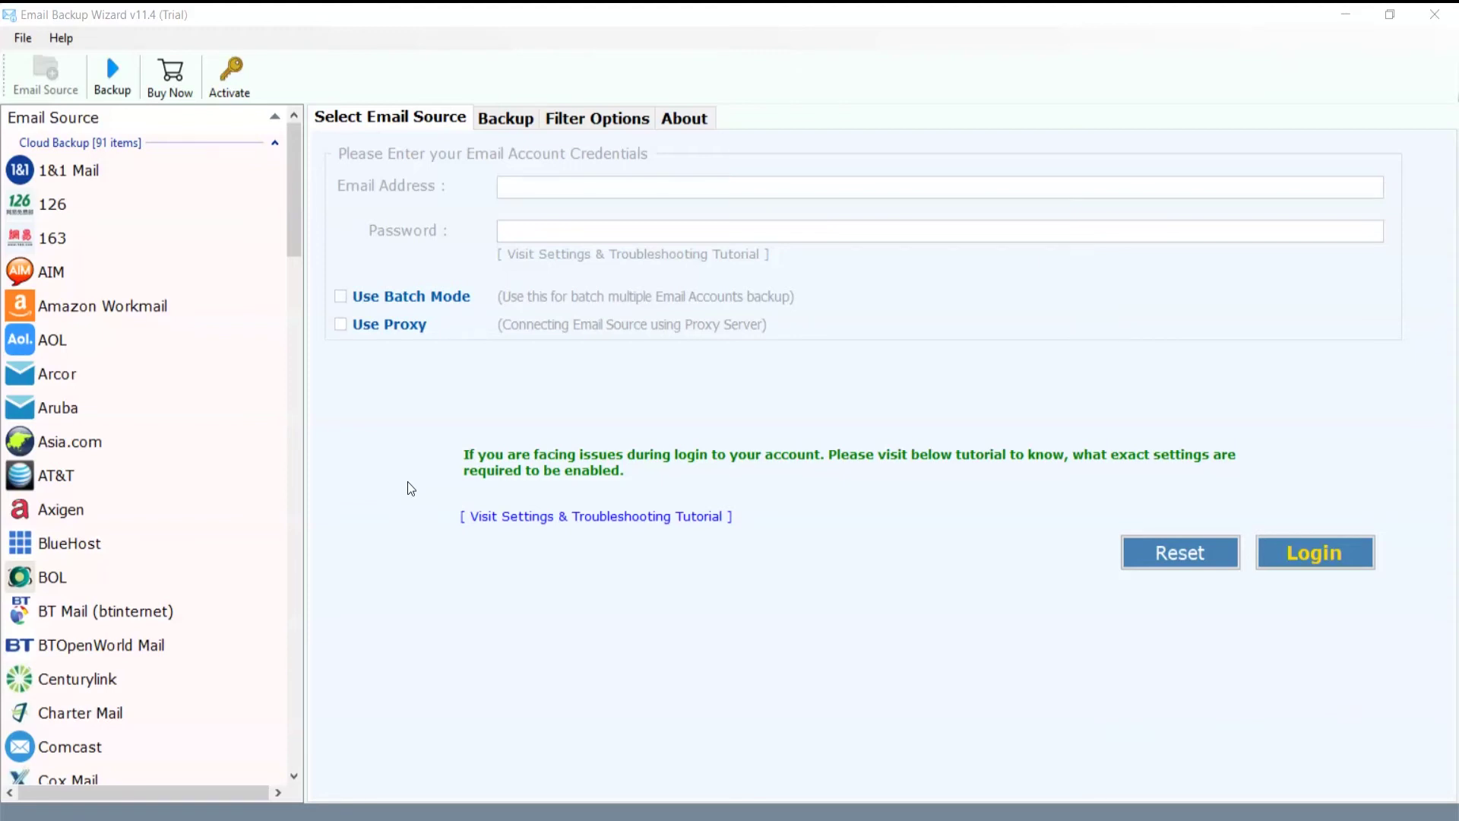
Step: Choose IMAP Server as the source and enter the account's e-mail address and Bridge password
{"action": "left_click_drag", "start_coordinate": [294, 242], "coordinate": [295, 460]}
{"action": "left_click", "coordinate": [212, 454]}
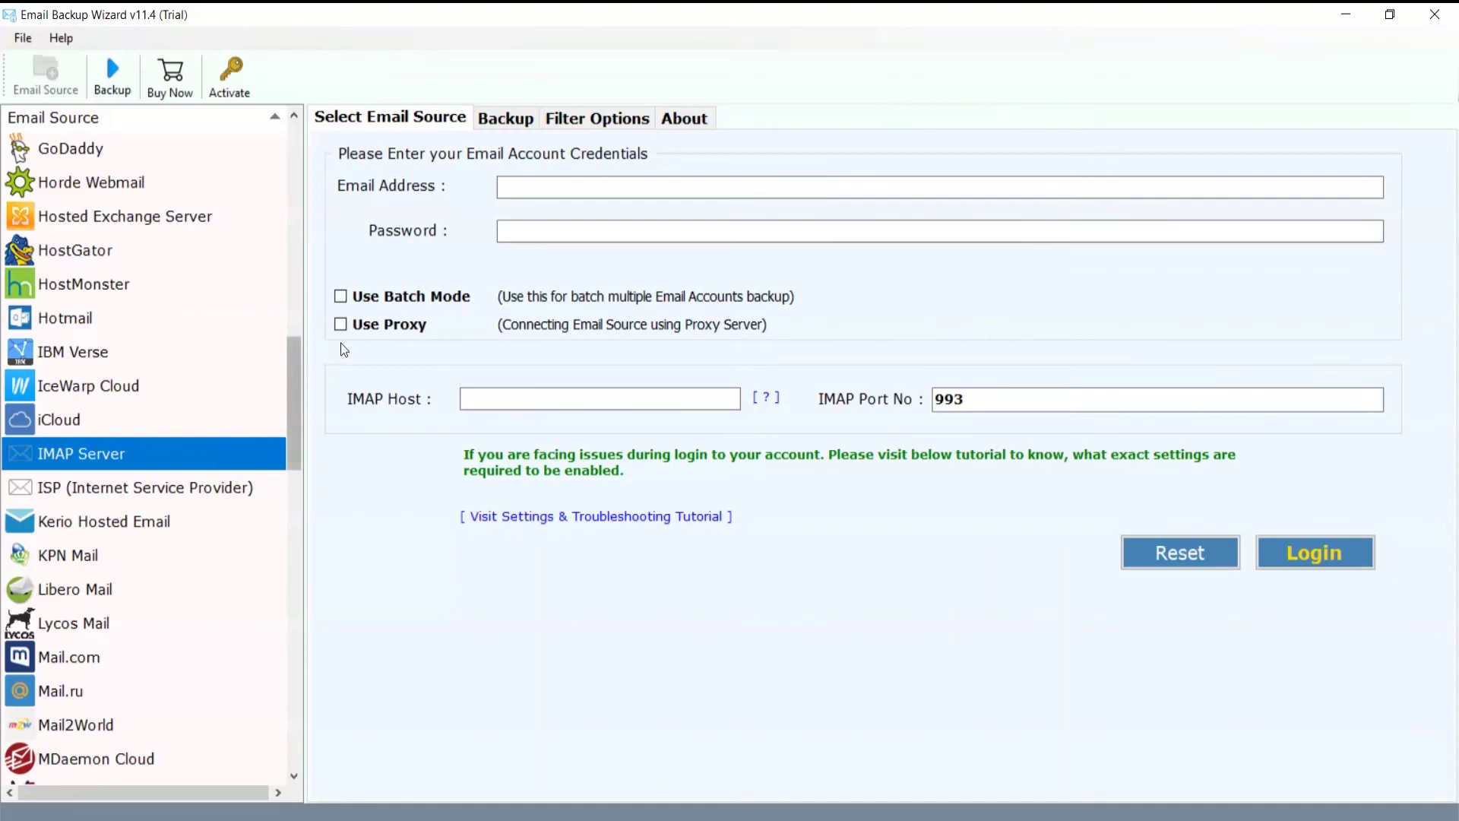
{"action": "left_click", "coordinate": [500, 187]}
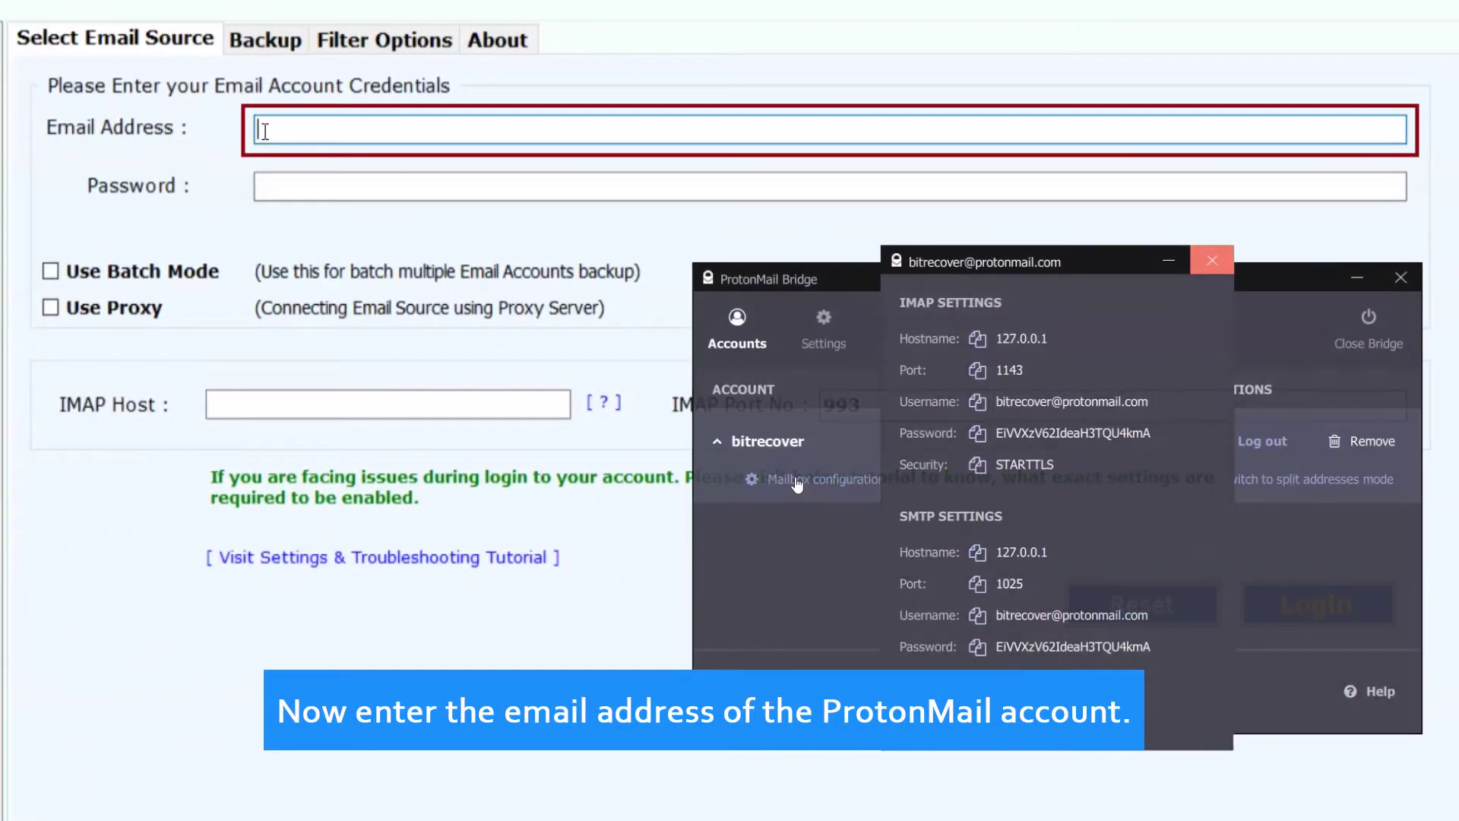
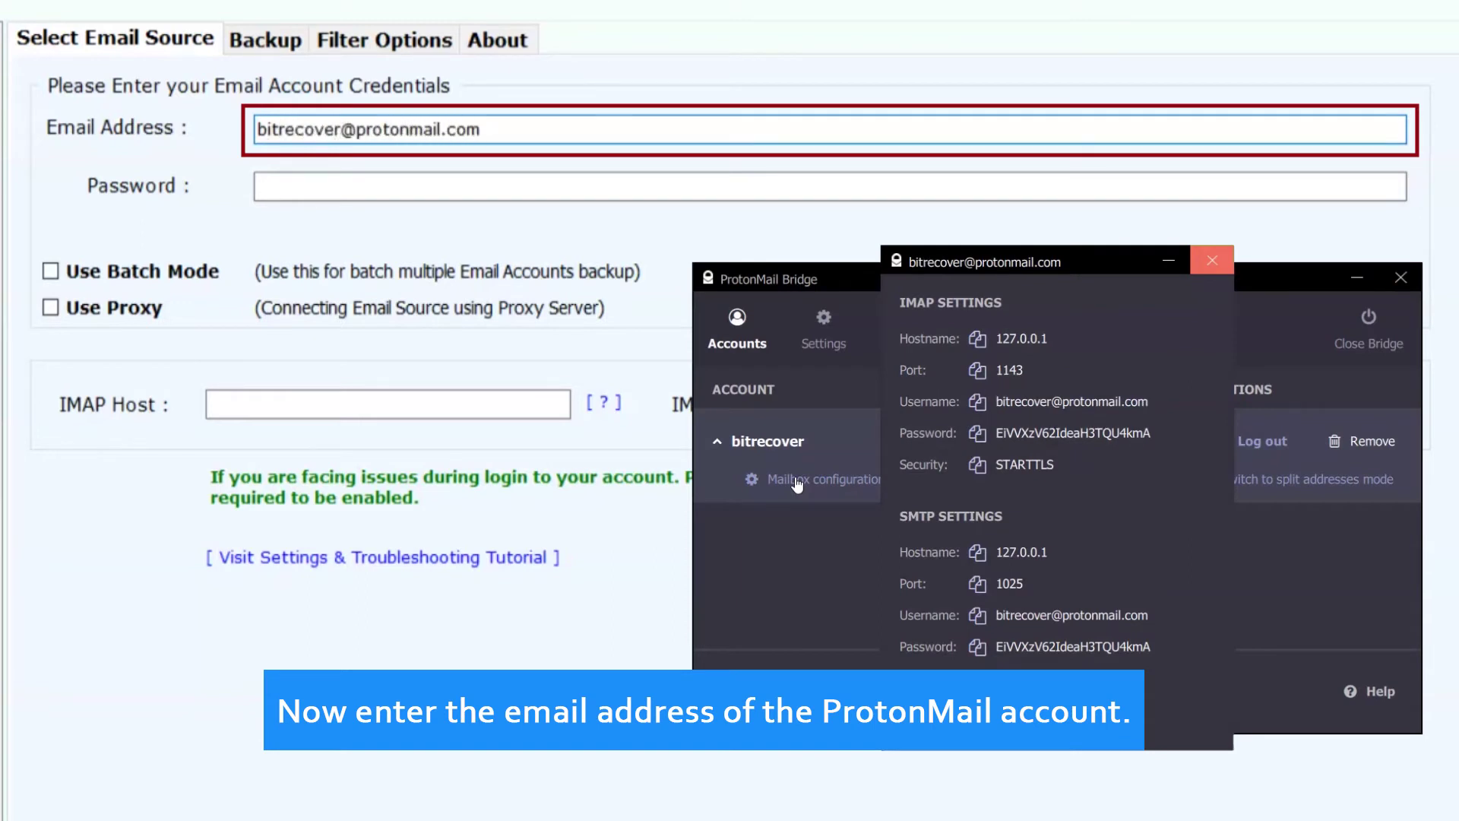
{"action": "left_click", "coordinate": [266, 185]}
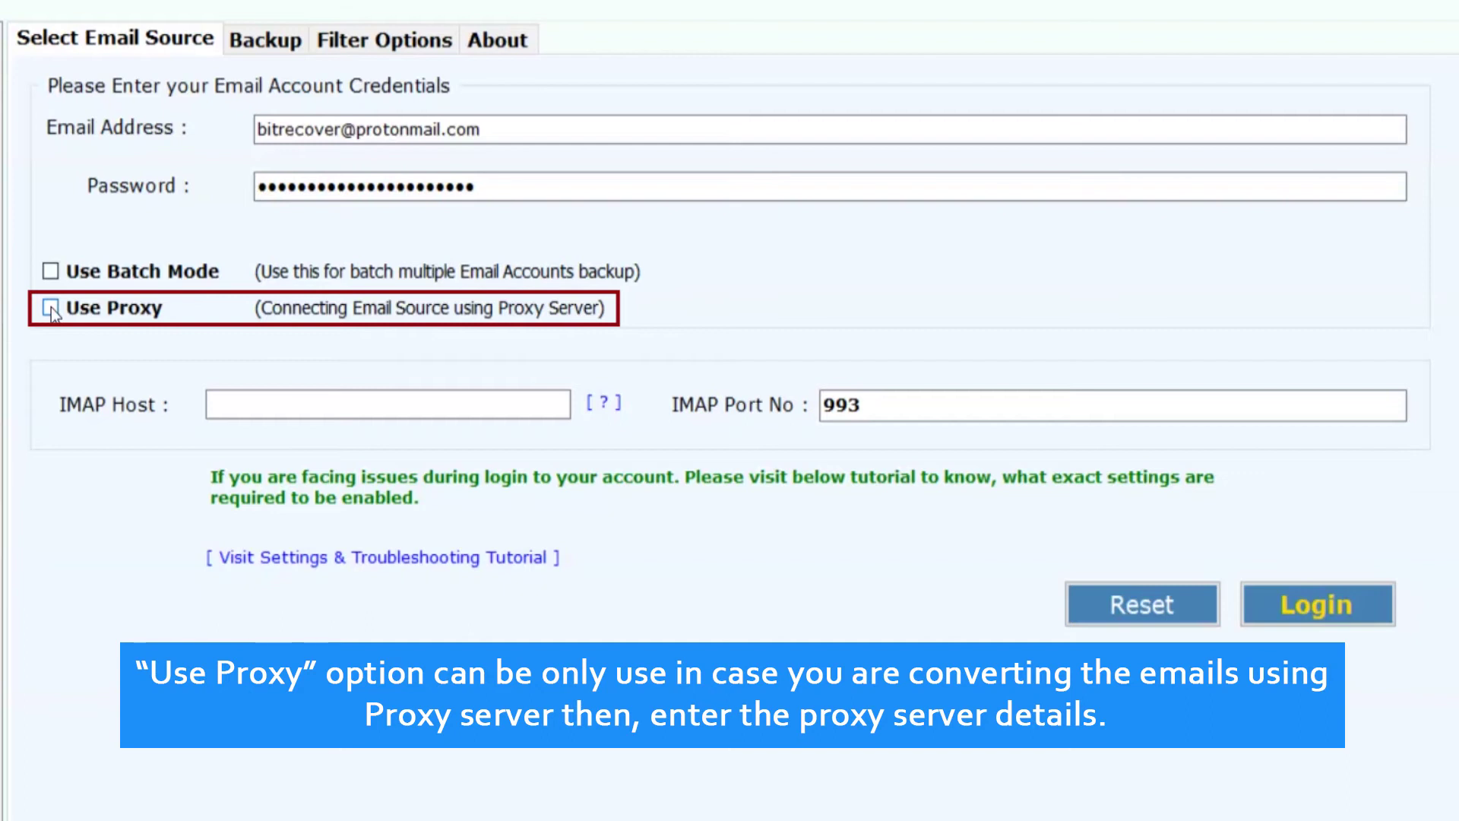
Step: Log in over IMAP with host 127.0.0.1 and port 1143 instead of 993
{"action": "left_click", "coordinate": [215, 403]}
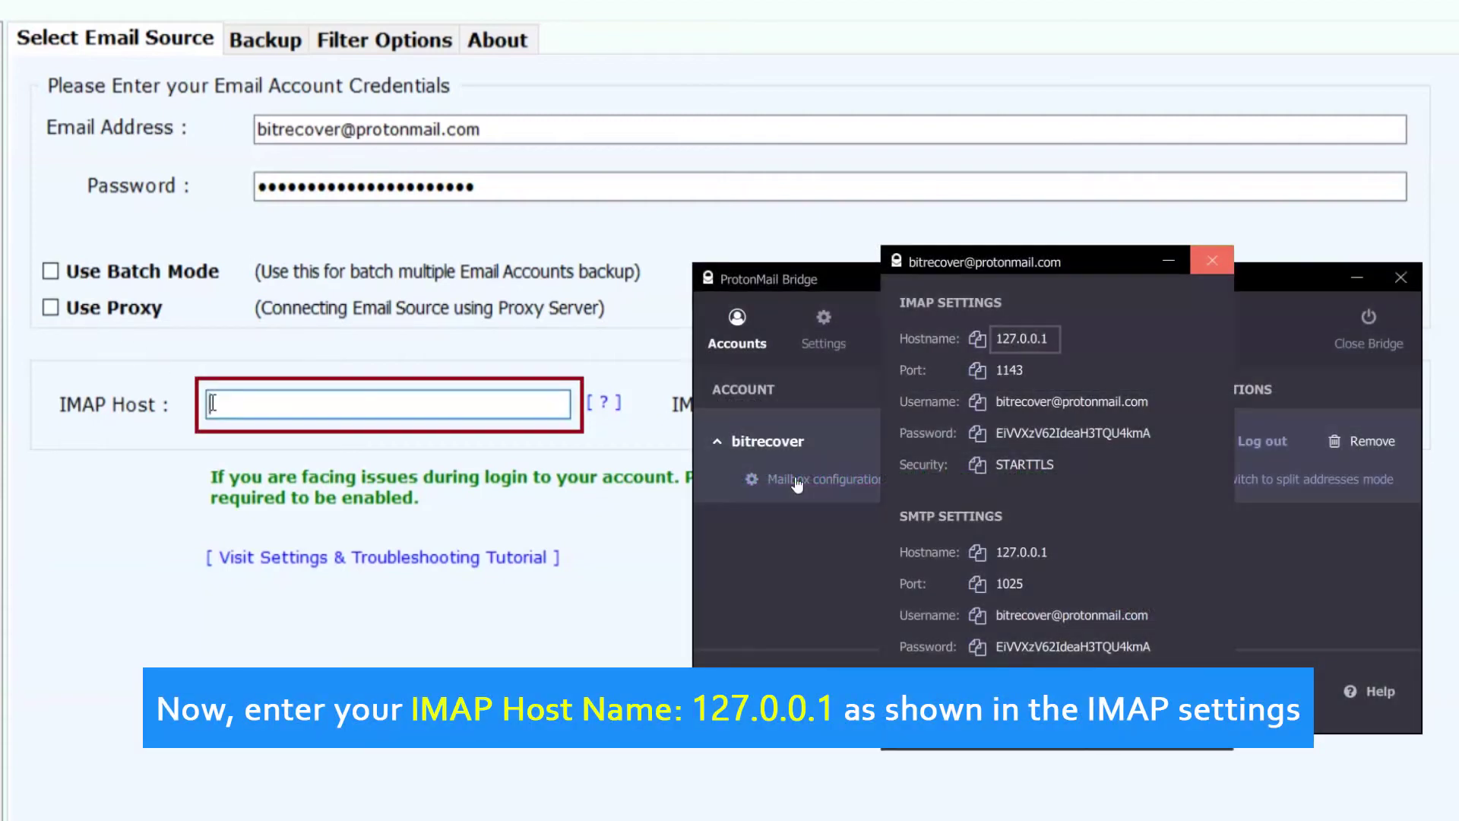
{"action": "type", "text": "127.0"}
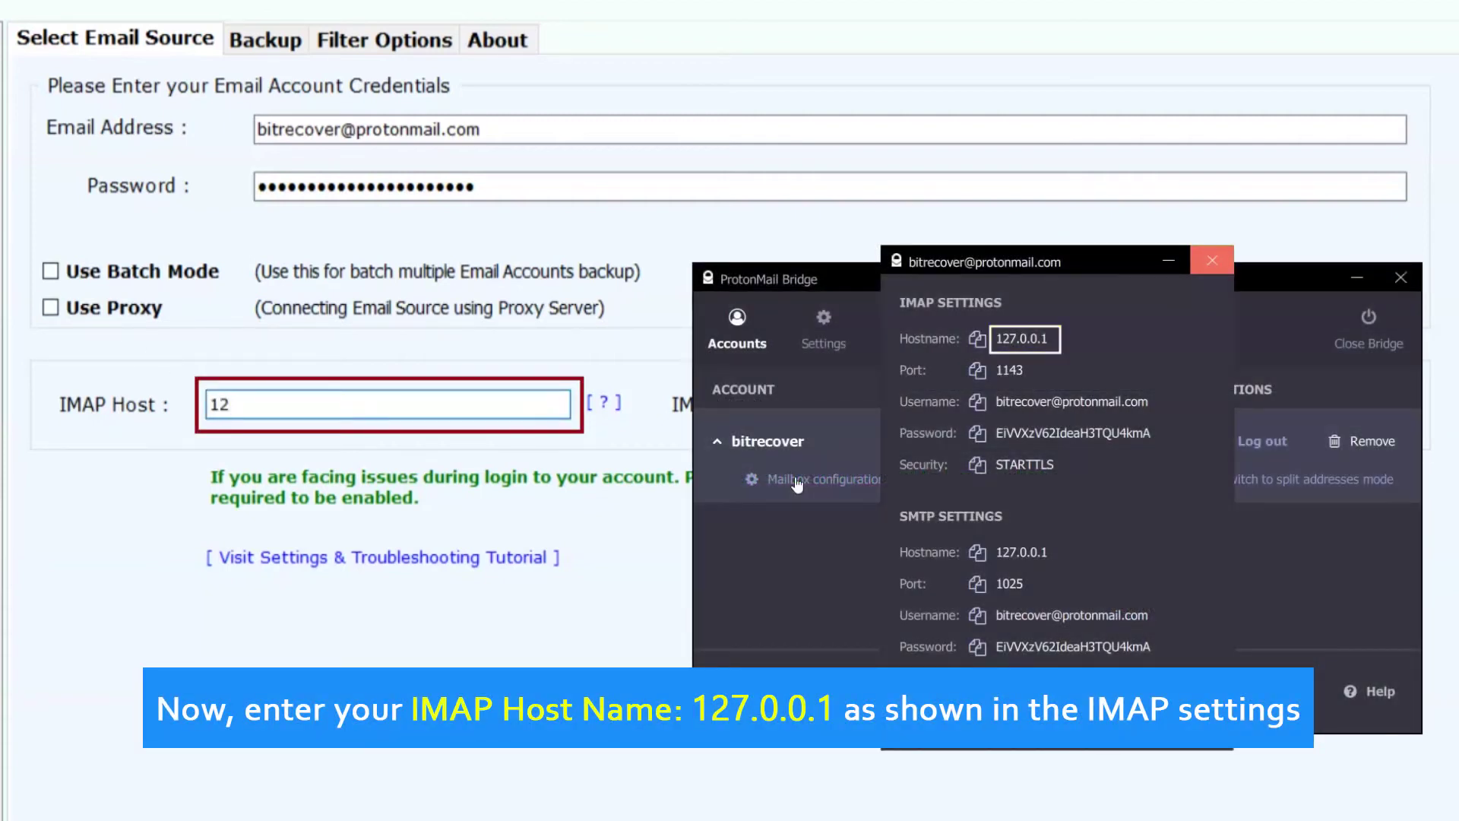
{"action": "type", "text": ".0.1"}
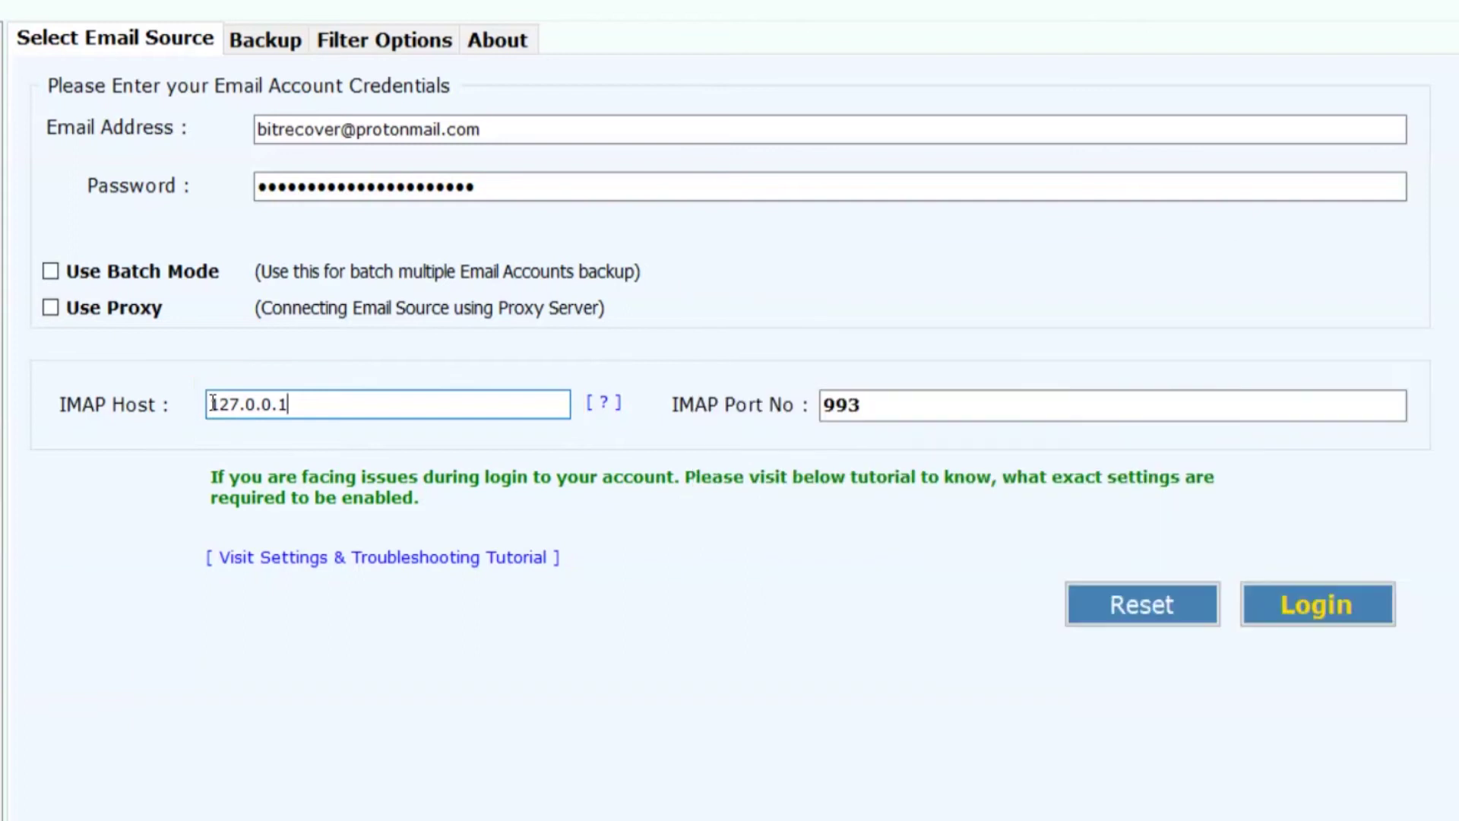
{"action": "left_click", "coordinate": [864, 405]}
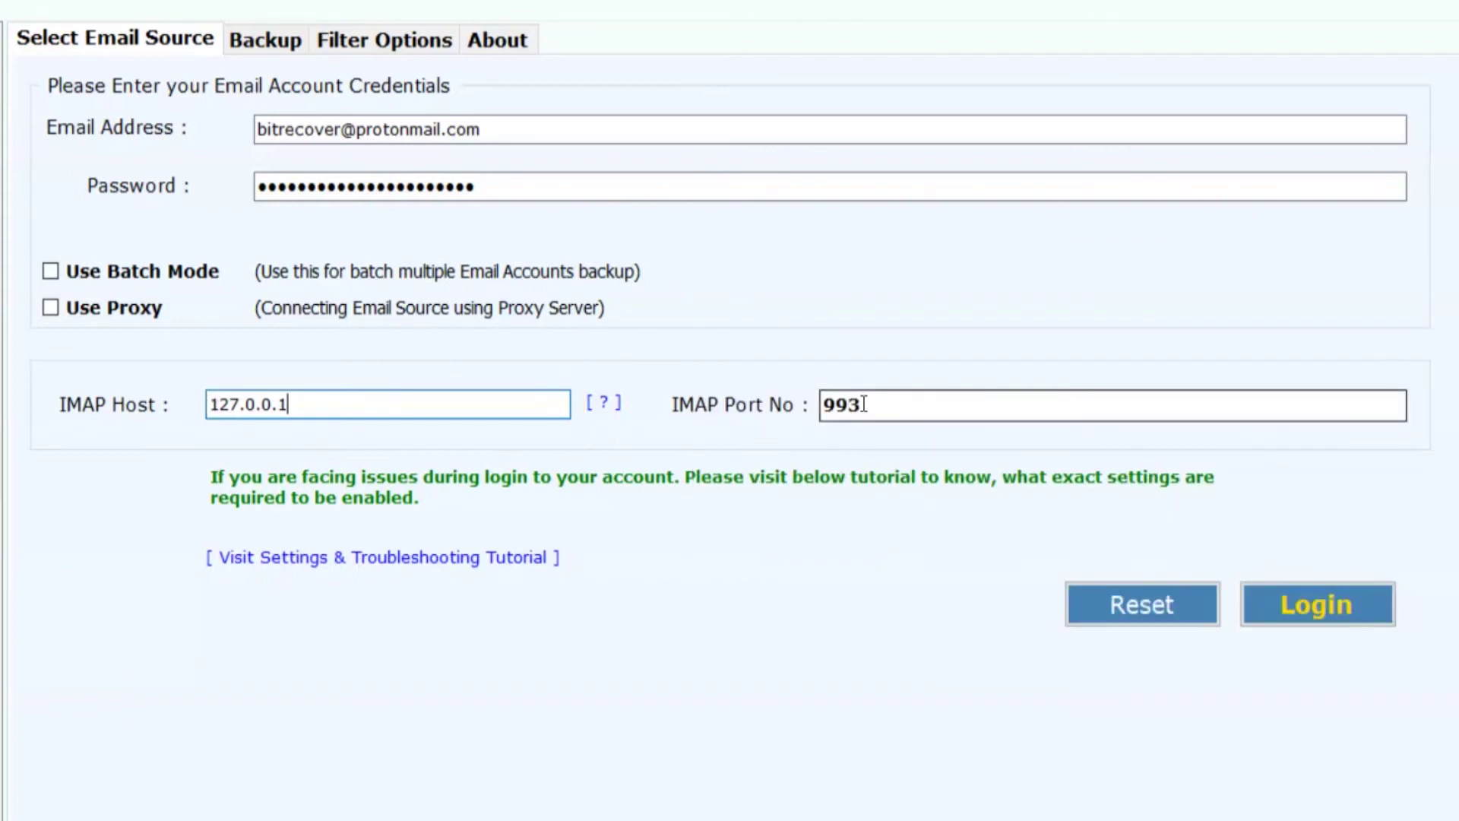
{"action": "key", "text": "BackSpace"}
{"action": "key", "text": "BackSpace"}
{"action": "key", "text": "BackSpace"}
{"action": "type", "text": "1143"}
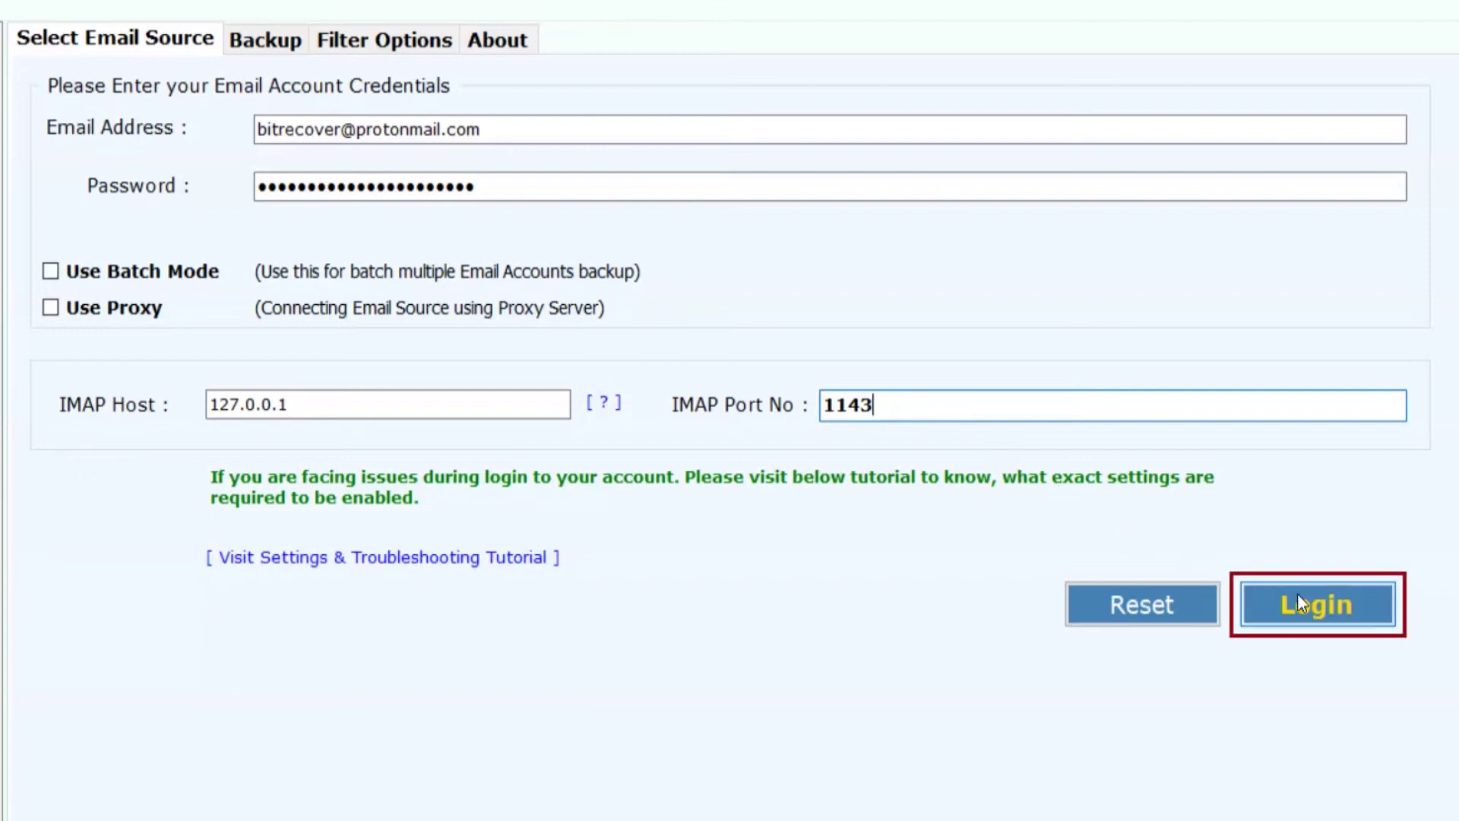
{"action": "left_click", "coordinate": [1322, 600]}
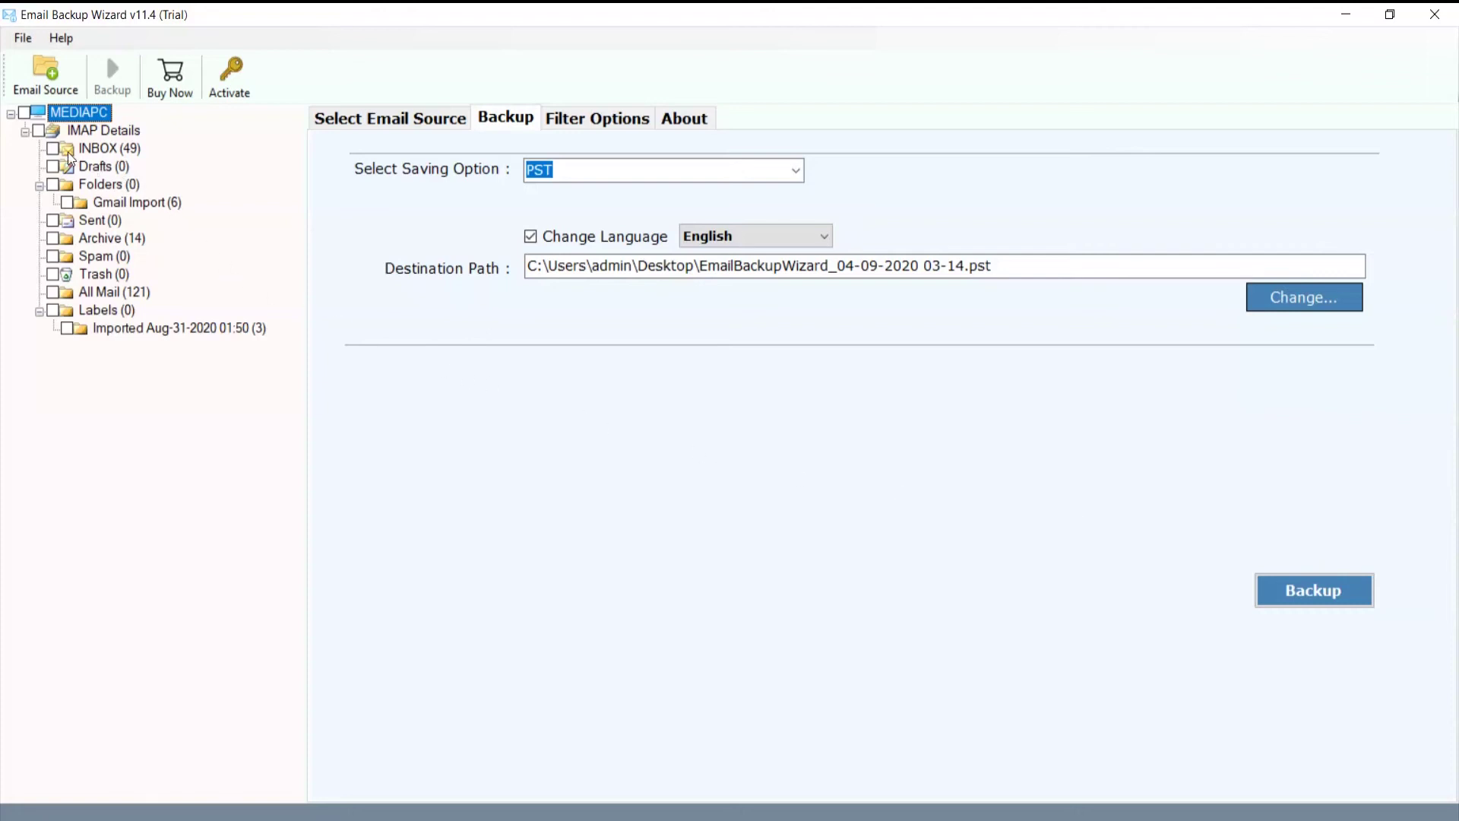
Step: Select the INBOX, Gmail Import, Archive and All Mail folders for backup
{"action": "left_click", "coordinate": [54, 149]}
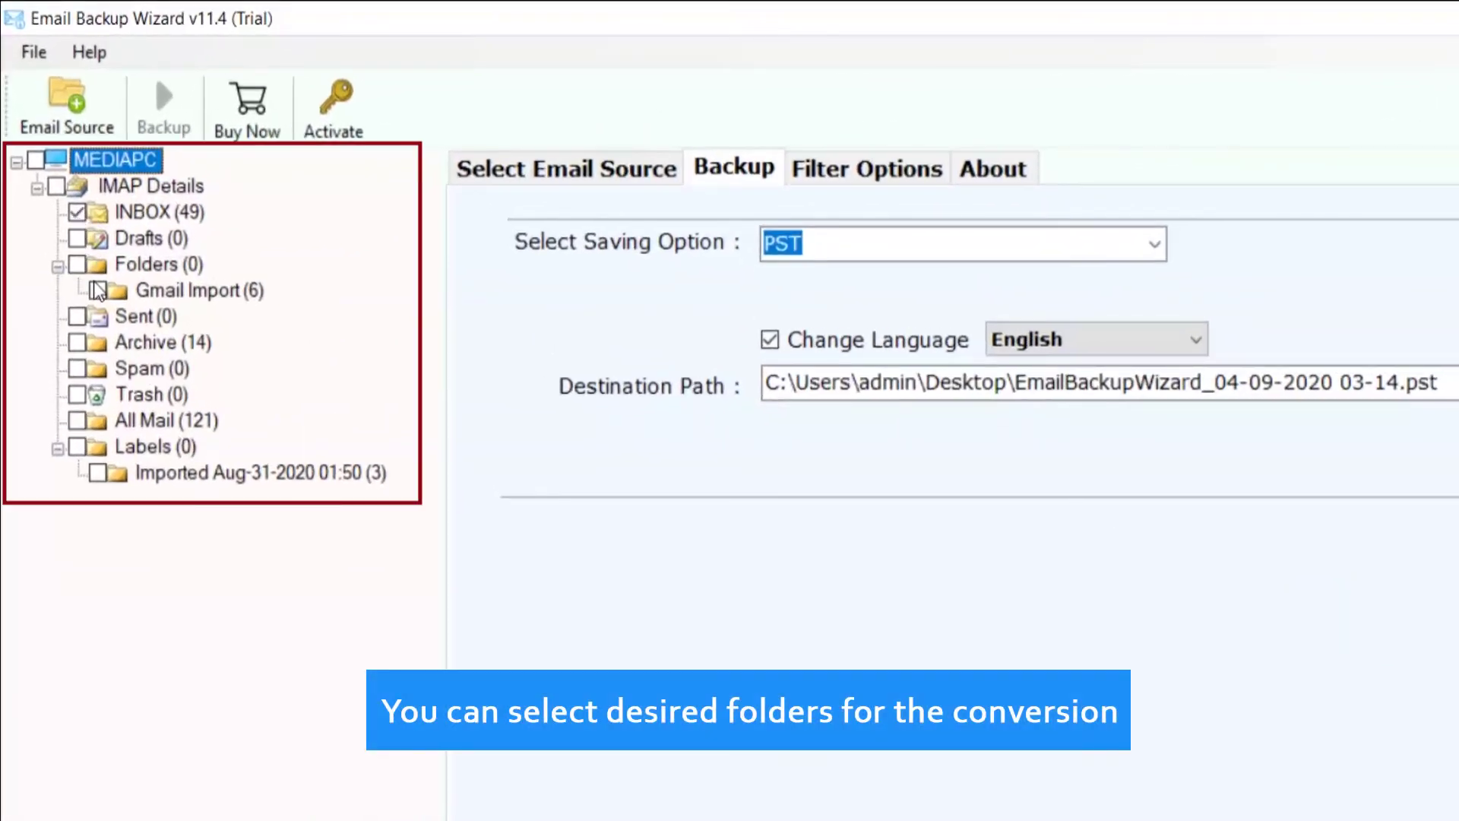
{"action": "left_click", "coordinate": [97, 290]}
{"action": "left_click", "coordinate": [78, 343]}
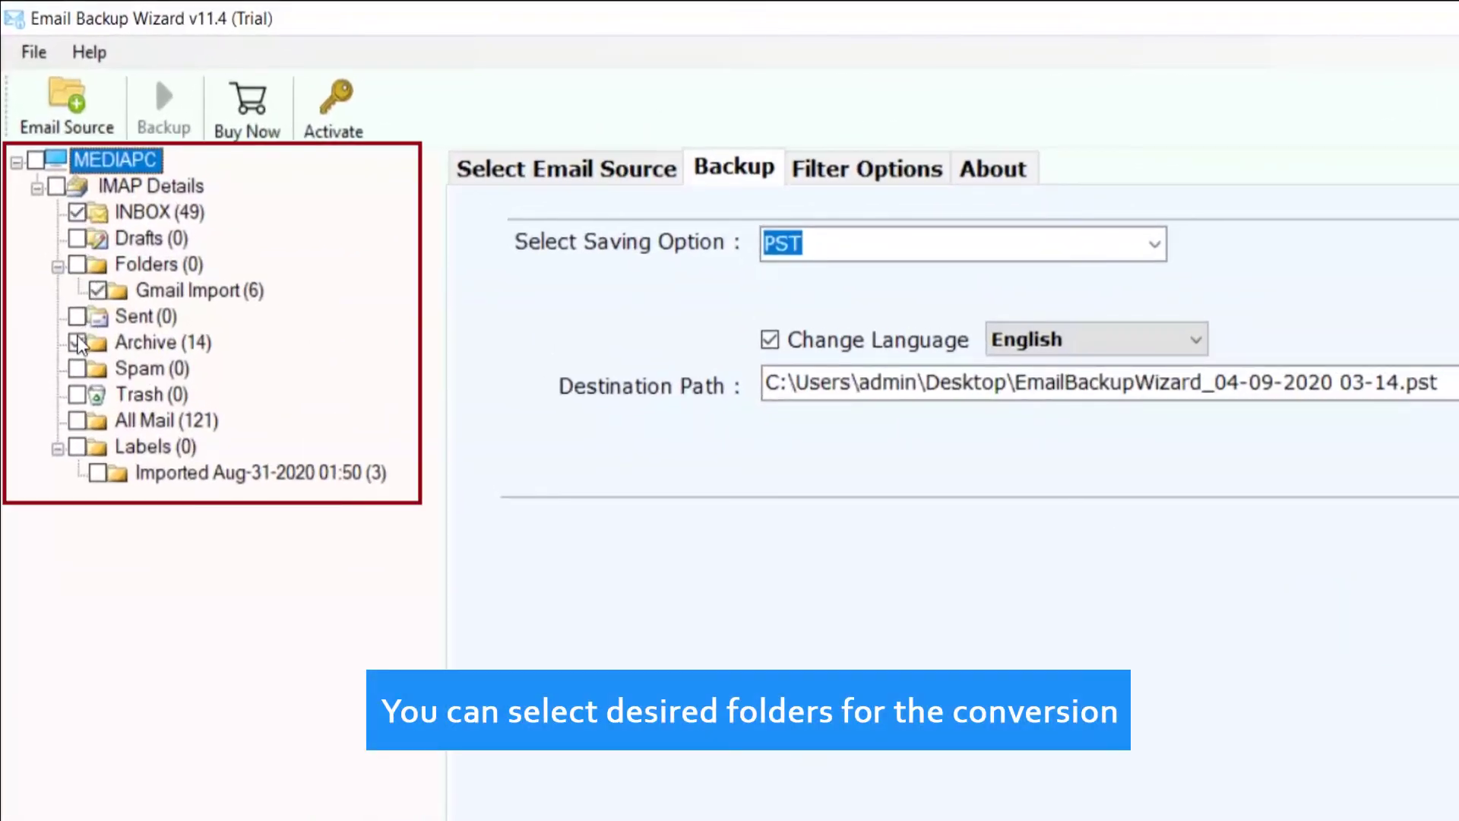
{"action": "left_click", "coordinate": [78, 422]}
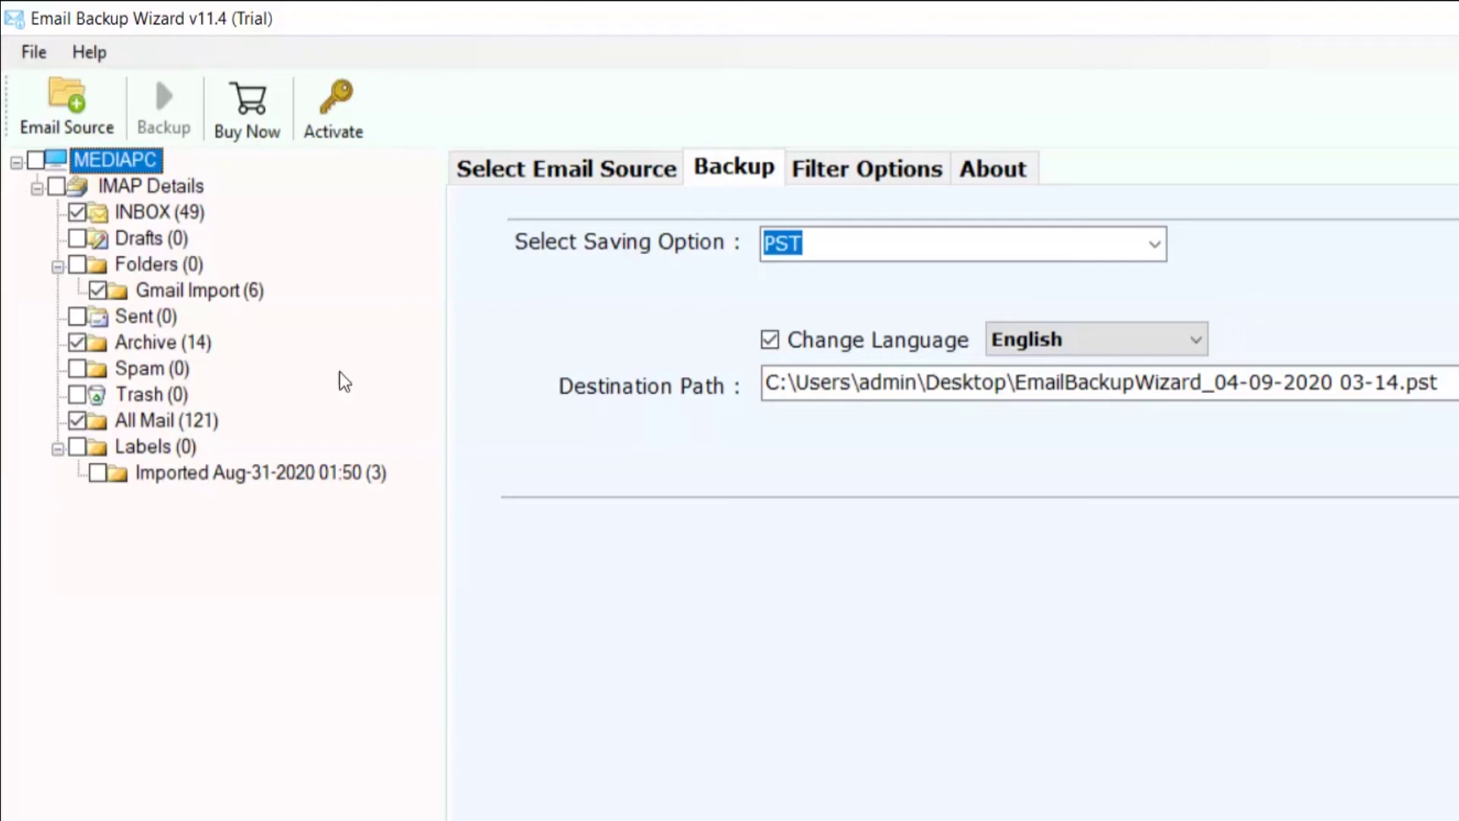
Step: Set Zimbra as the saving format with C:\Output as the destination folder
{"action": "left_click", "coordinate": [1155, 244]}
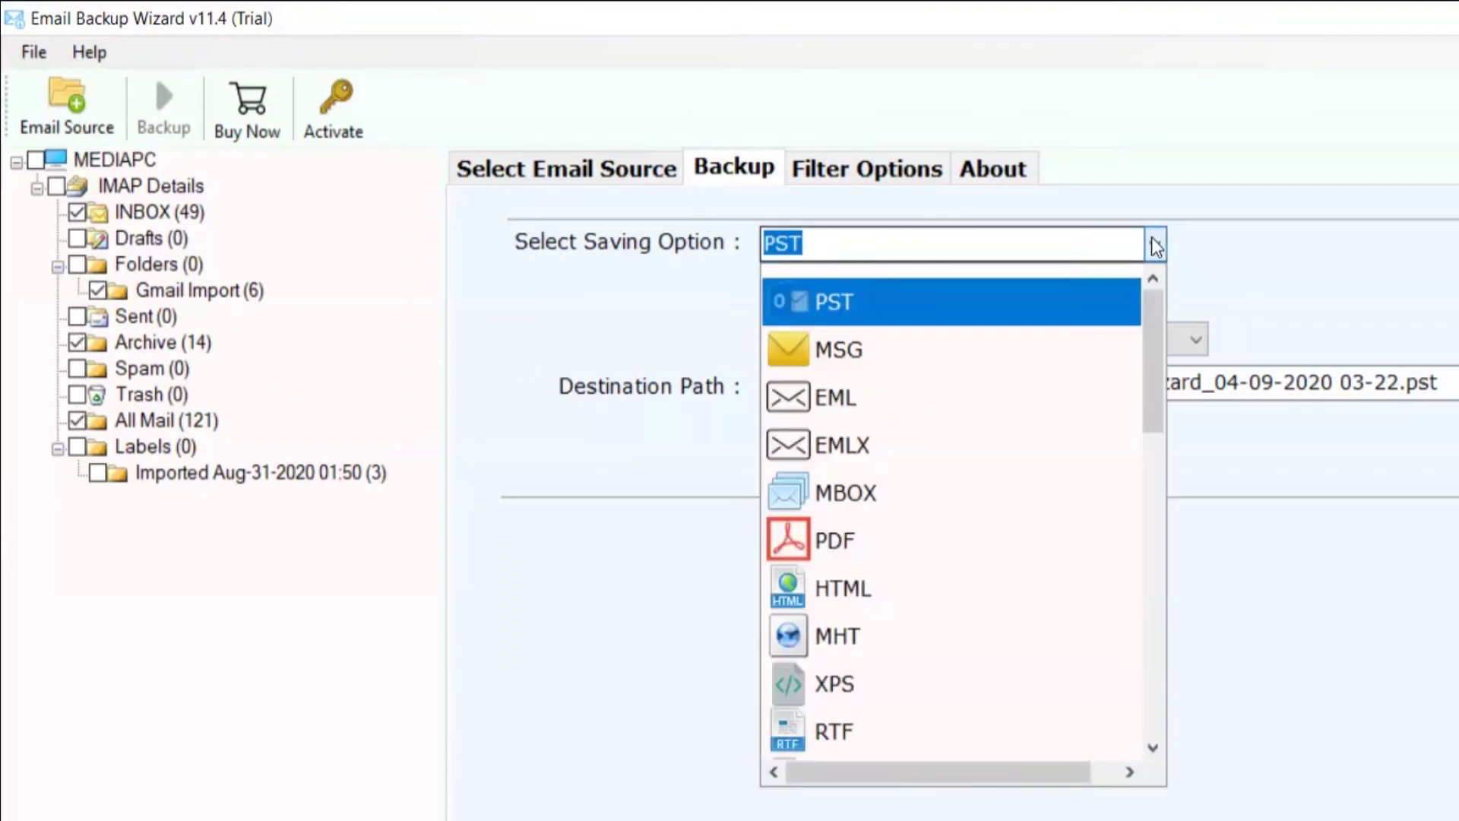
{"action": "left_click_drag", "start_coordinate": [1153, 323], "coordinate": [1152, 459]}
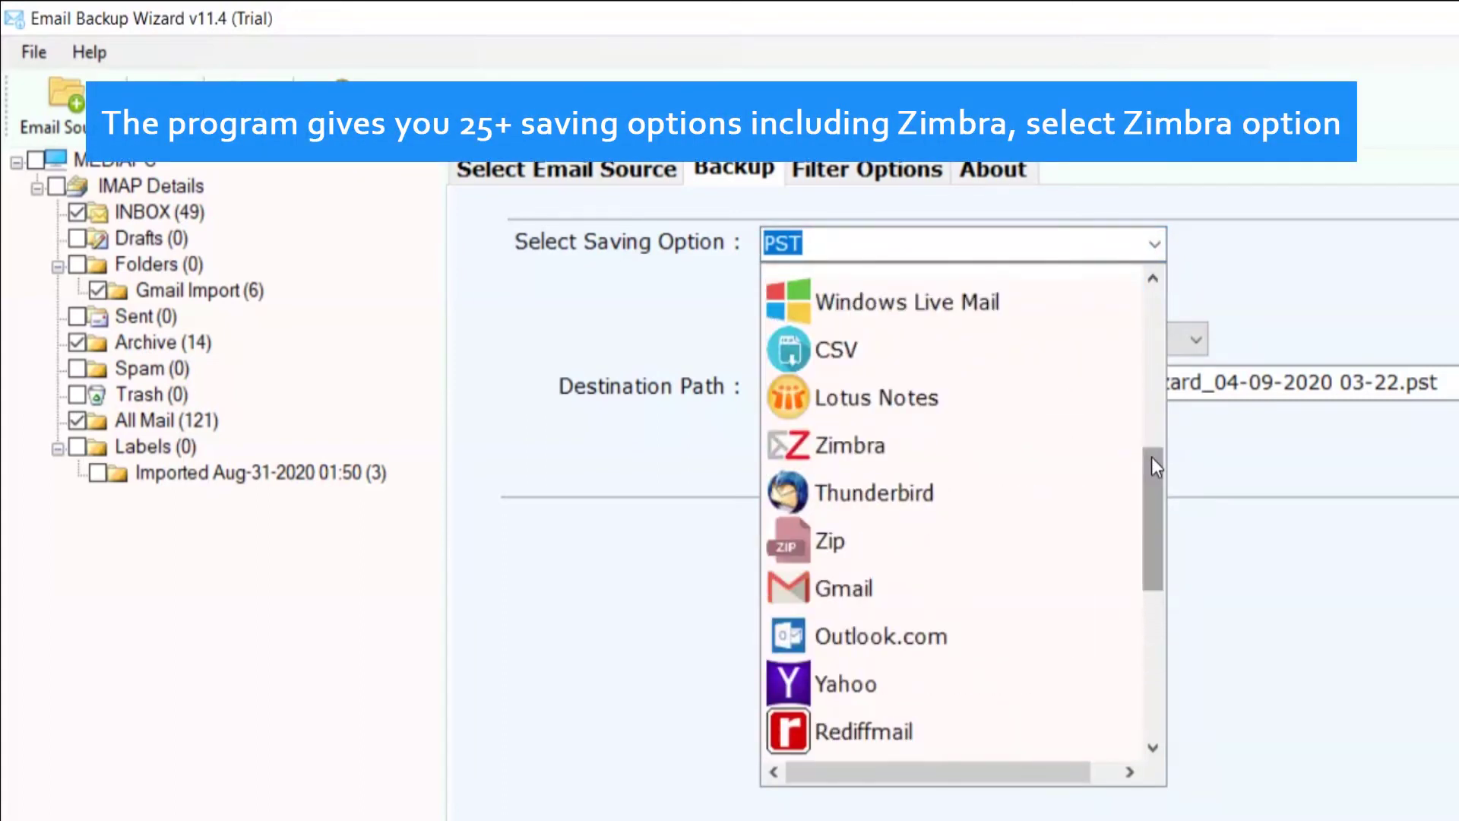
{"action": "left_click", "coordinate": [1022, 438]}
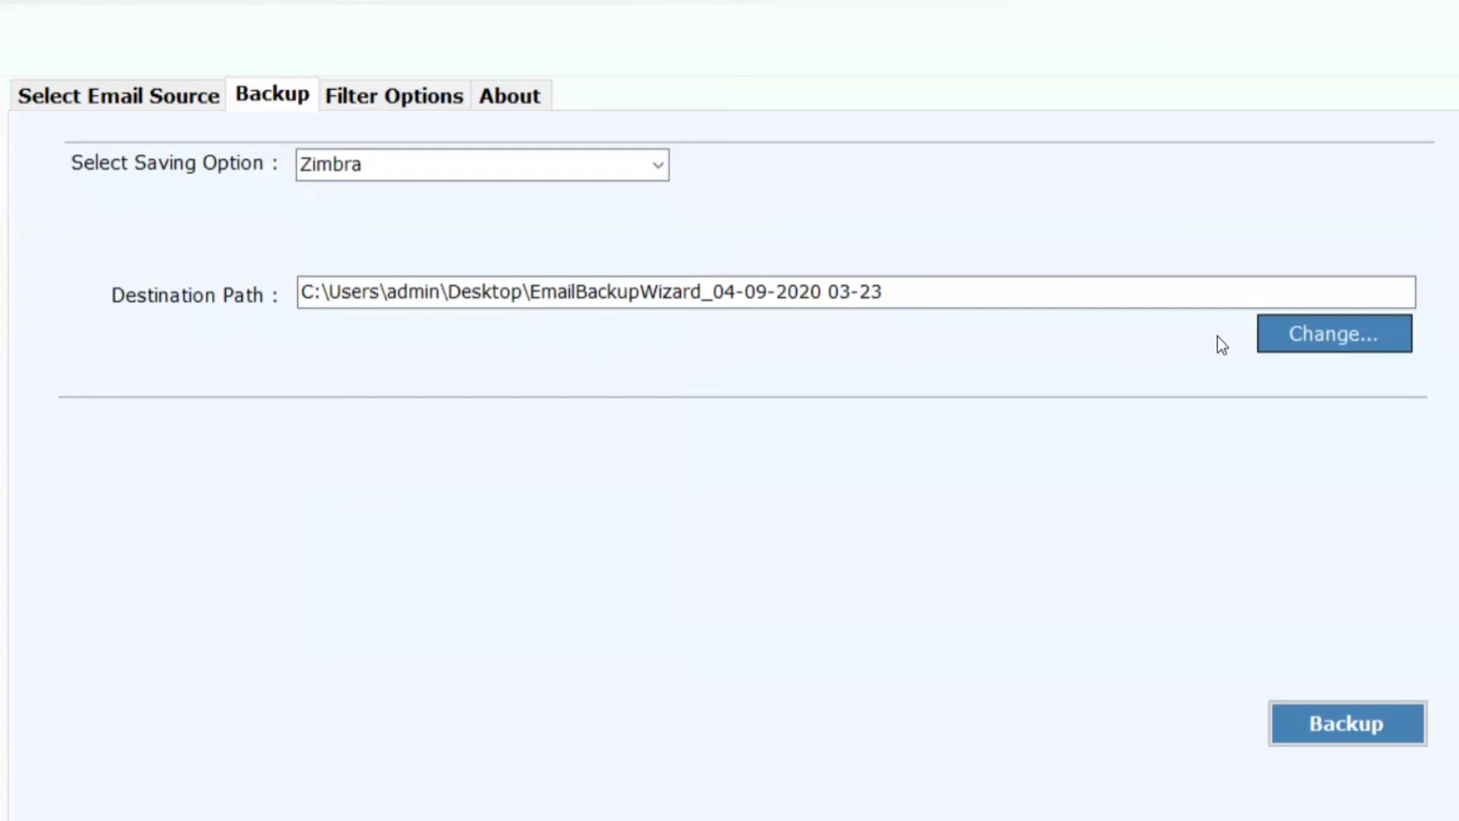
{"action": "left_click", "coordinate": [1329, 336]}
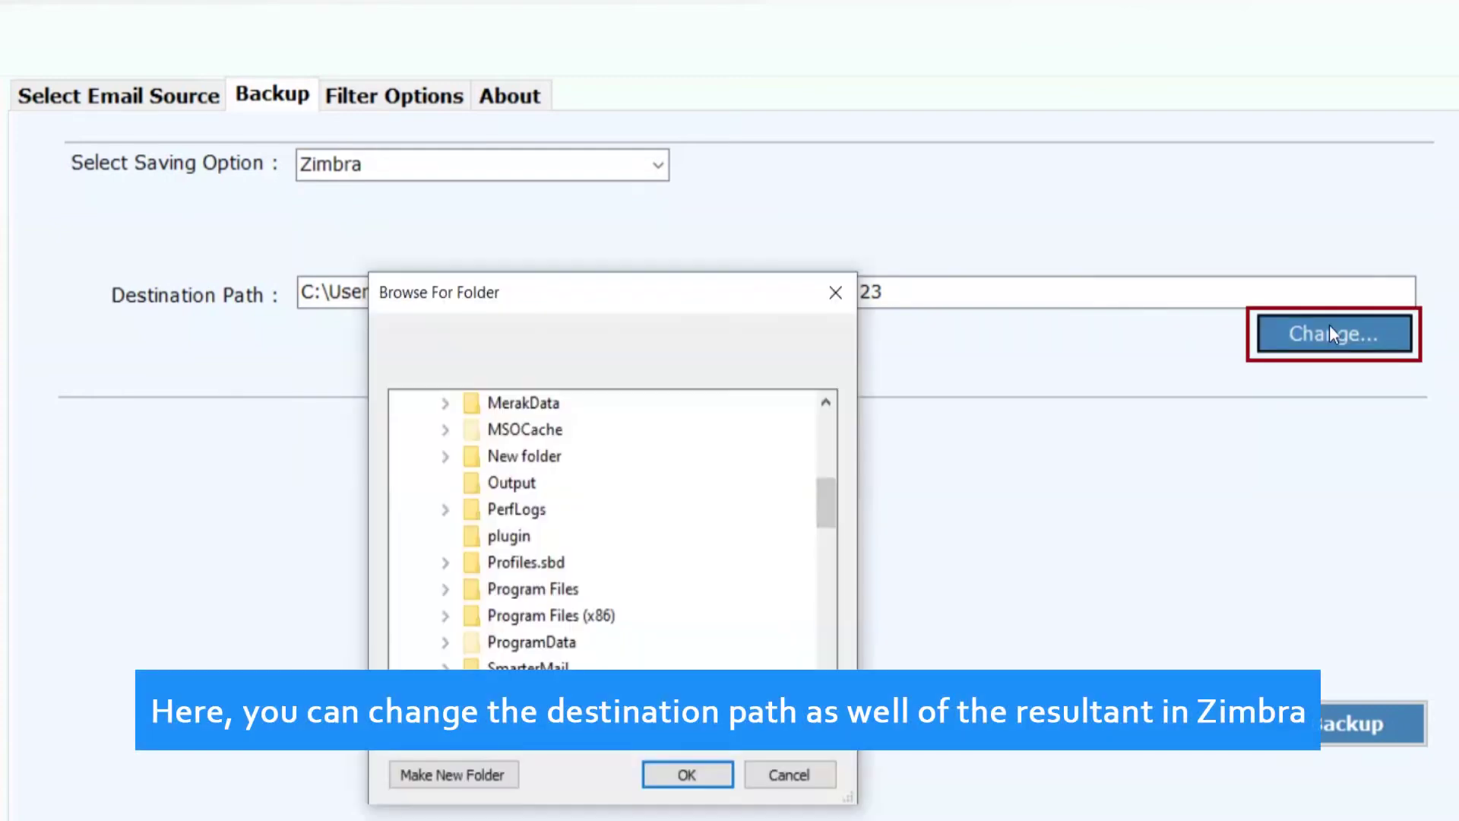
{"action": "left_click", "coordinate": [494, 484]}
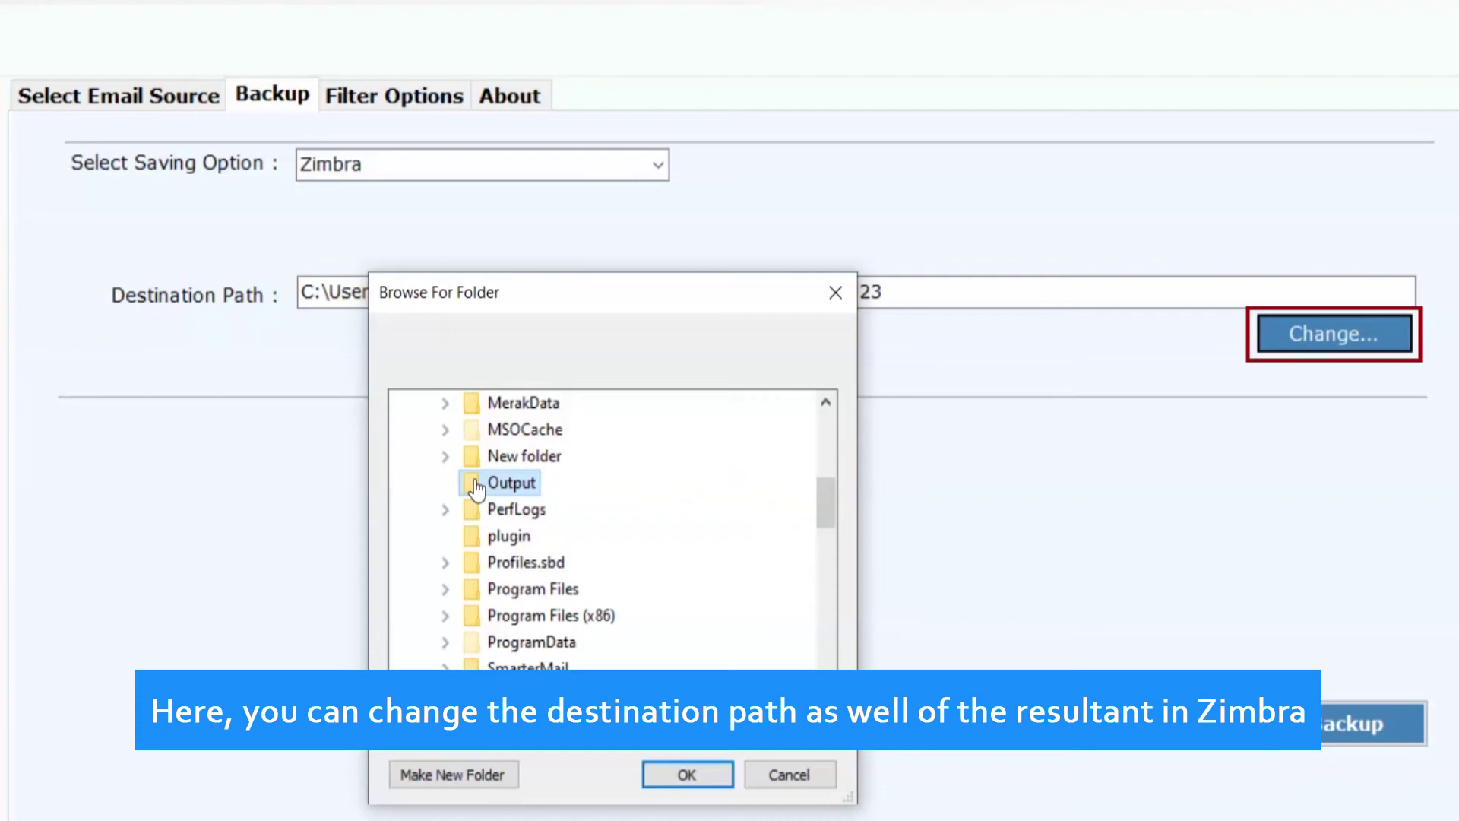
{"action": "left_click", "coordinate": [701, 770]}
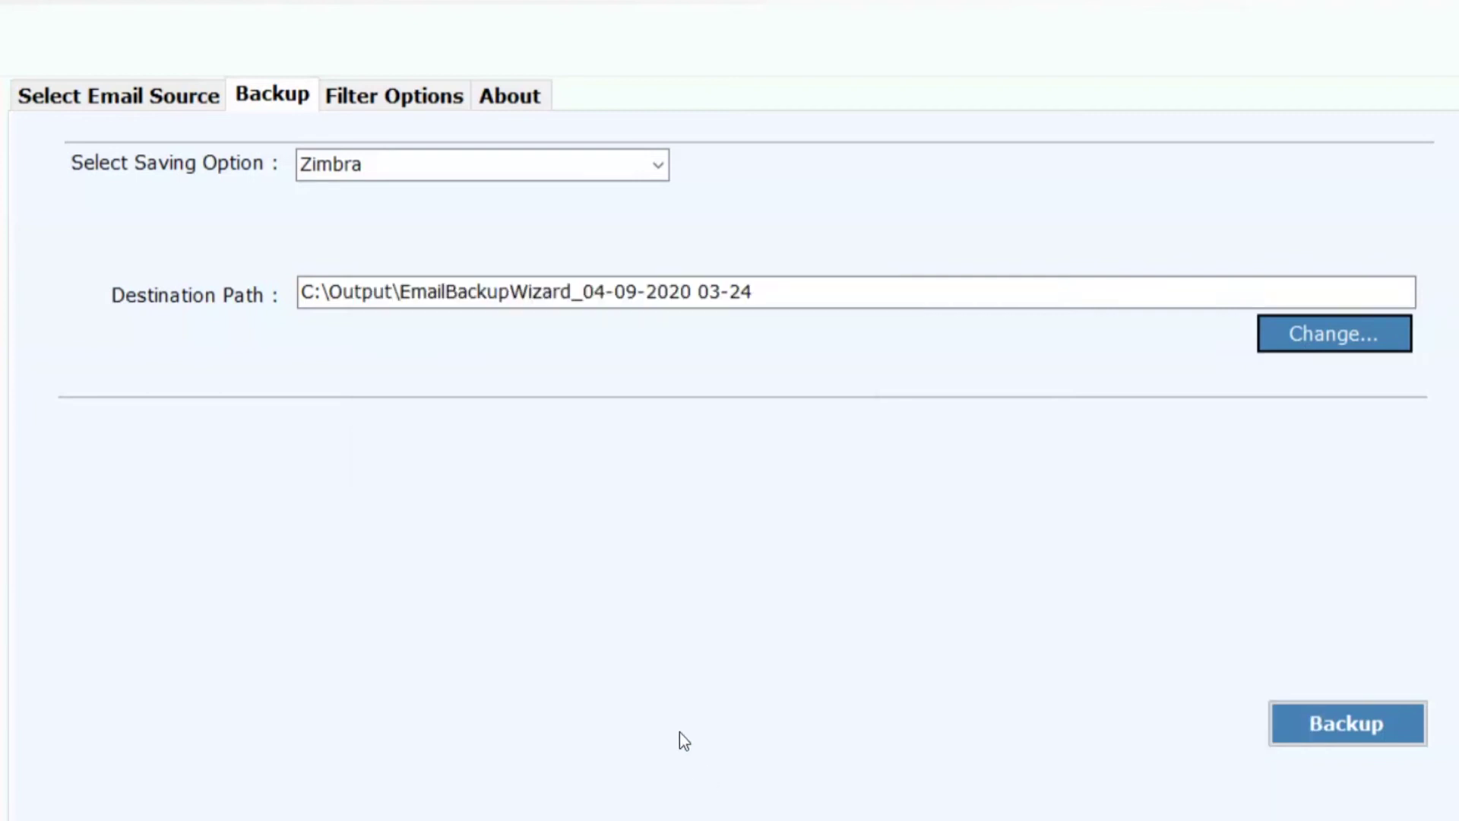
{"action": "left_click", "coordinate": [367, 94]}
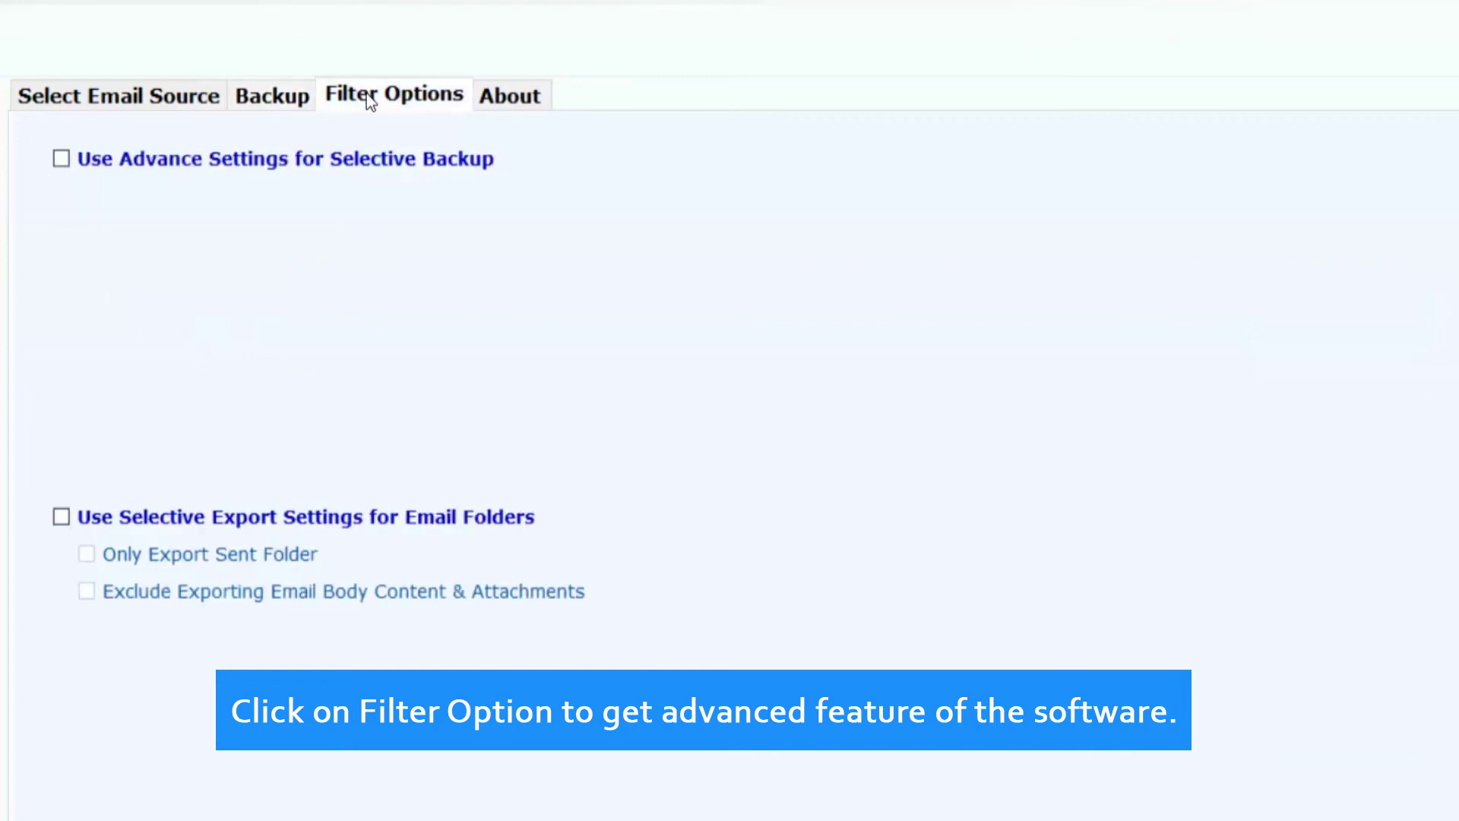
{"action": "left_click", "coordinate": [60, 158]}
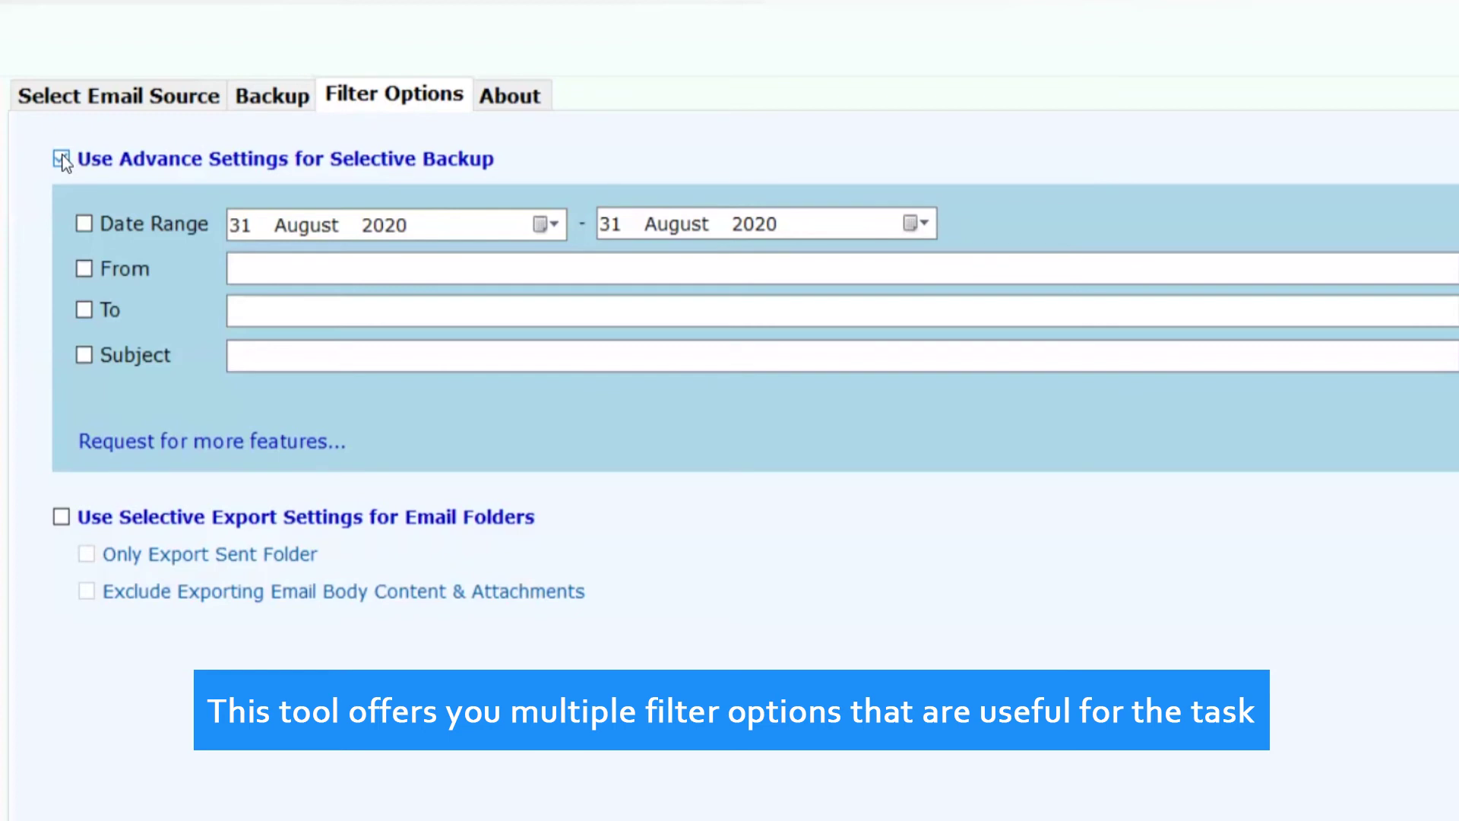
{"action": "left_click", "coordinate": [61, 159]}
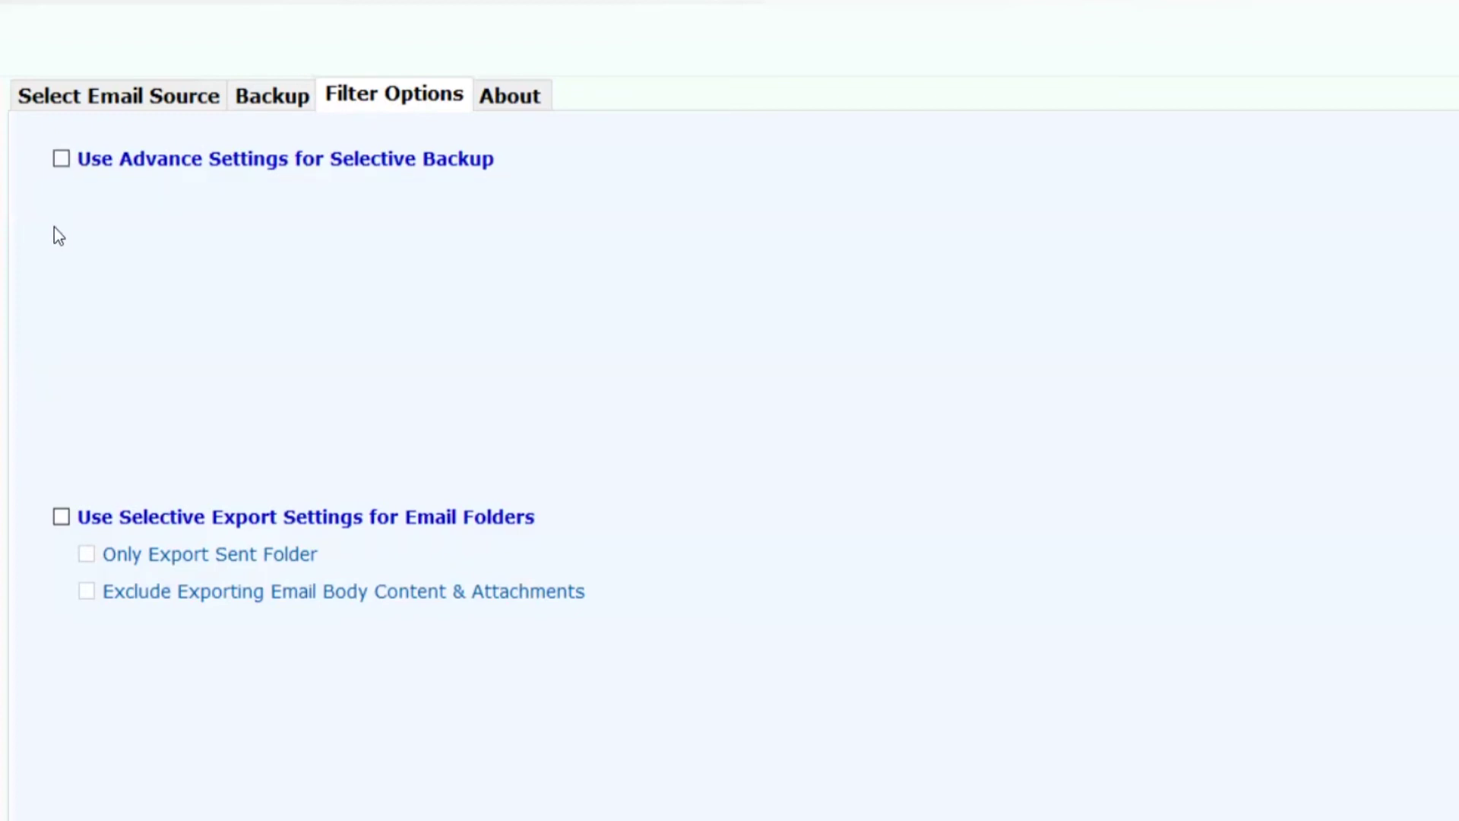
{"action": "left_click", "coordinate": [60, 518]}
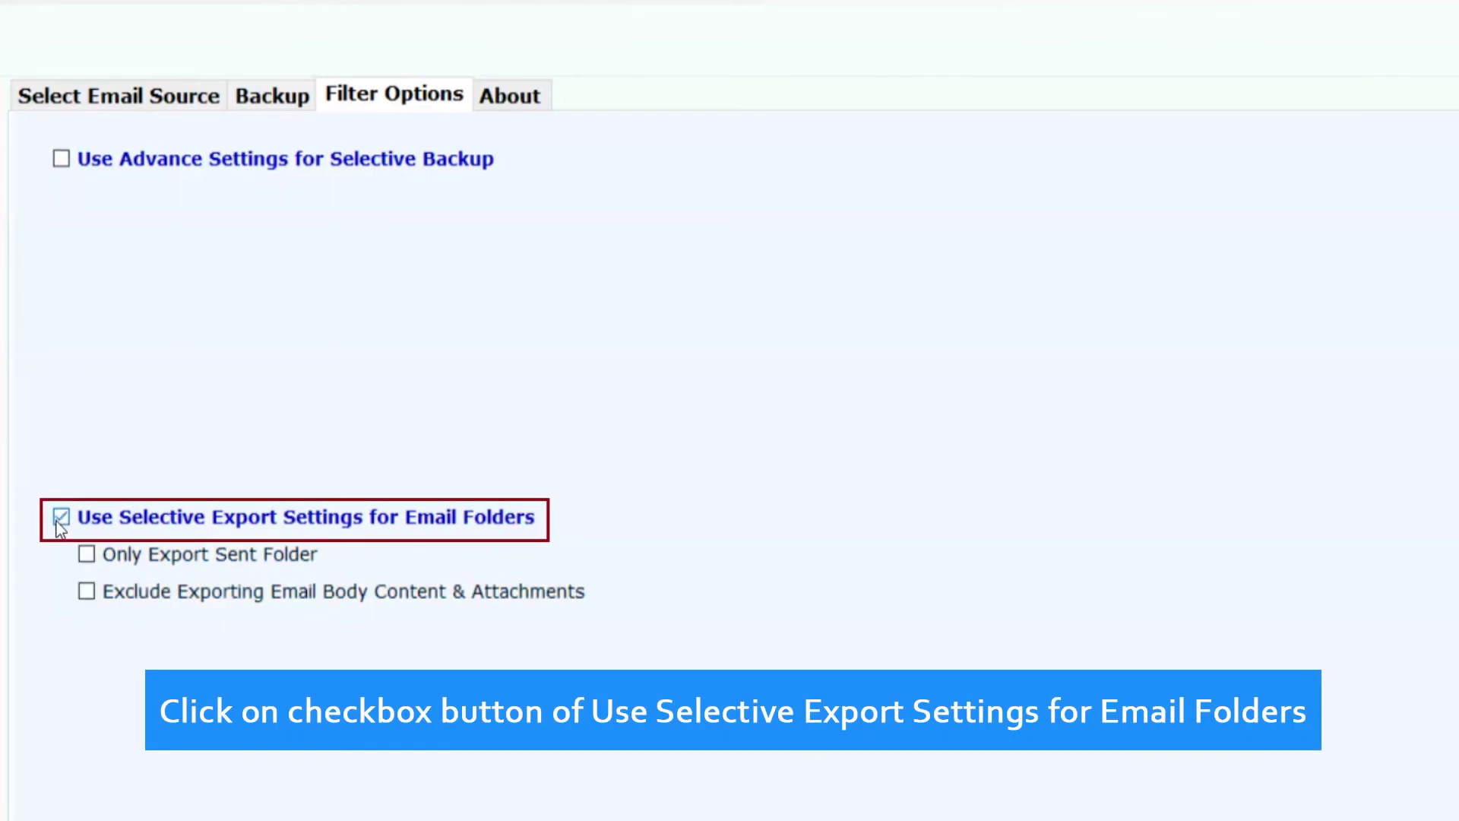
{"action": "left_click", "coordinate": [86, 554]}
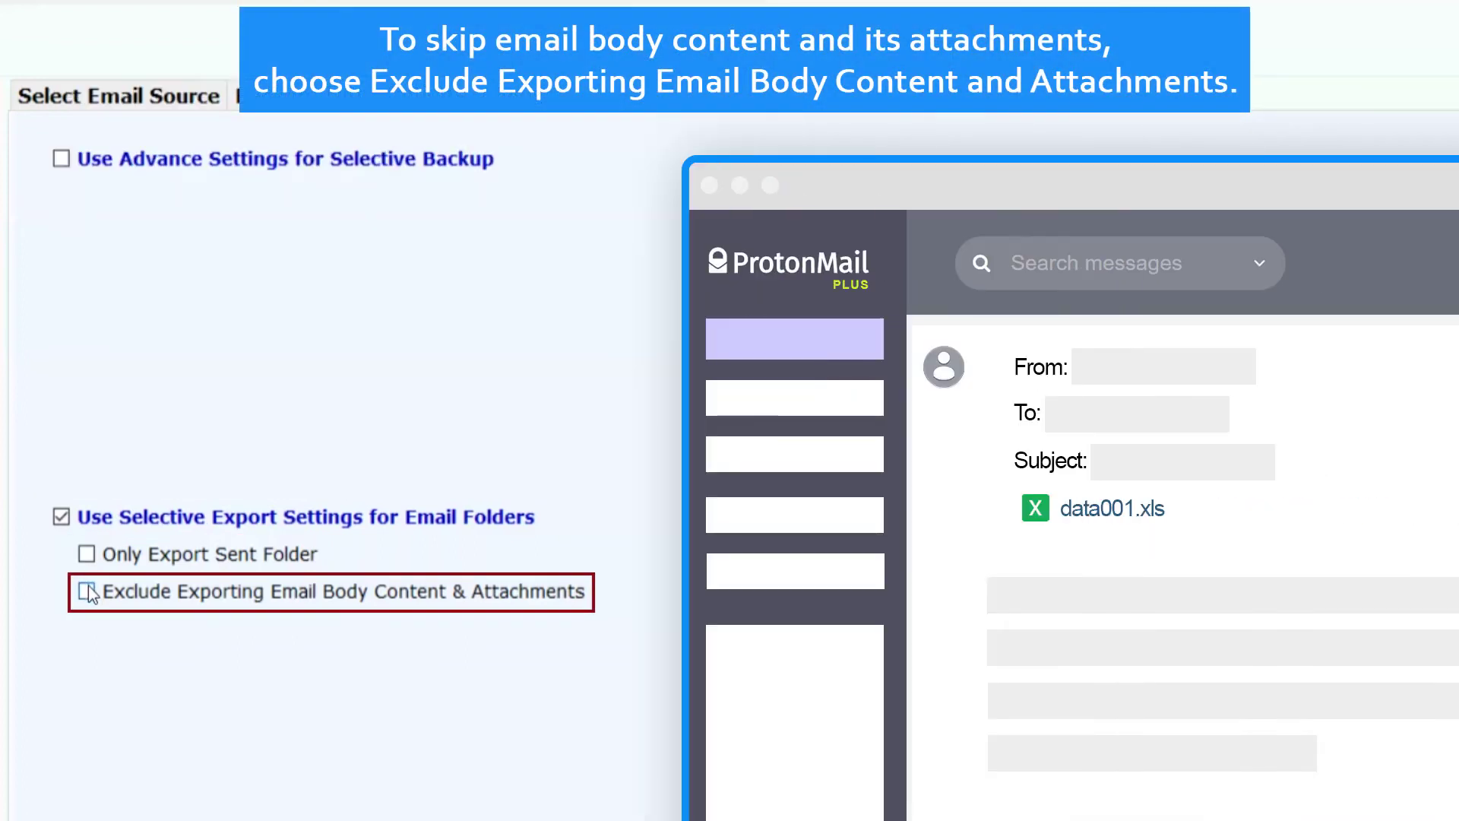
{"action": "left_click", "coordinate": [88, 587]}
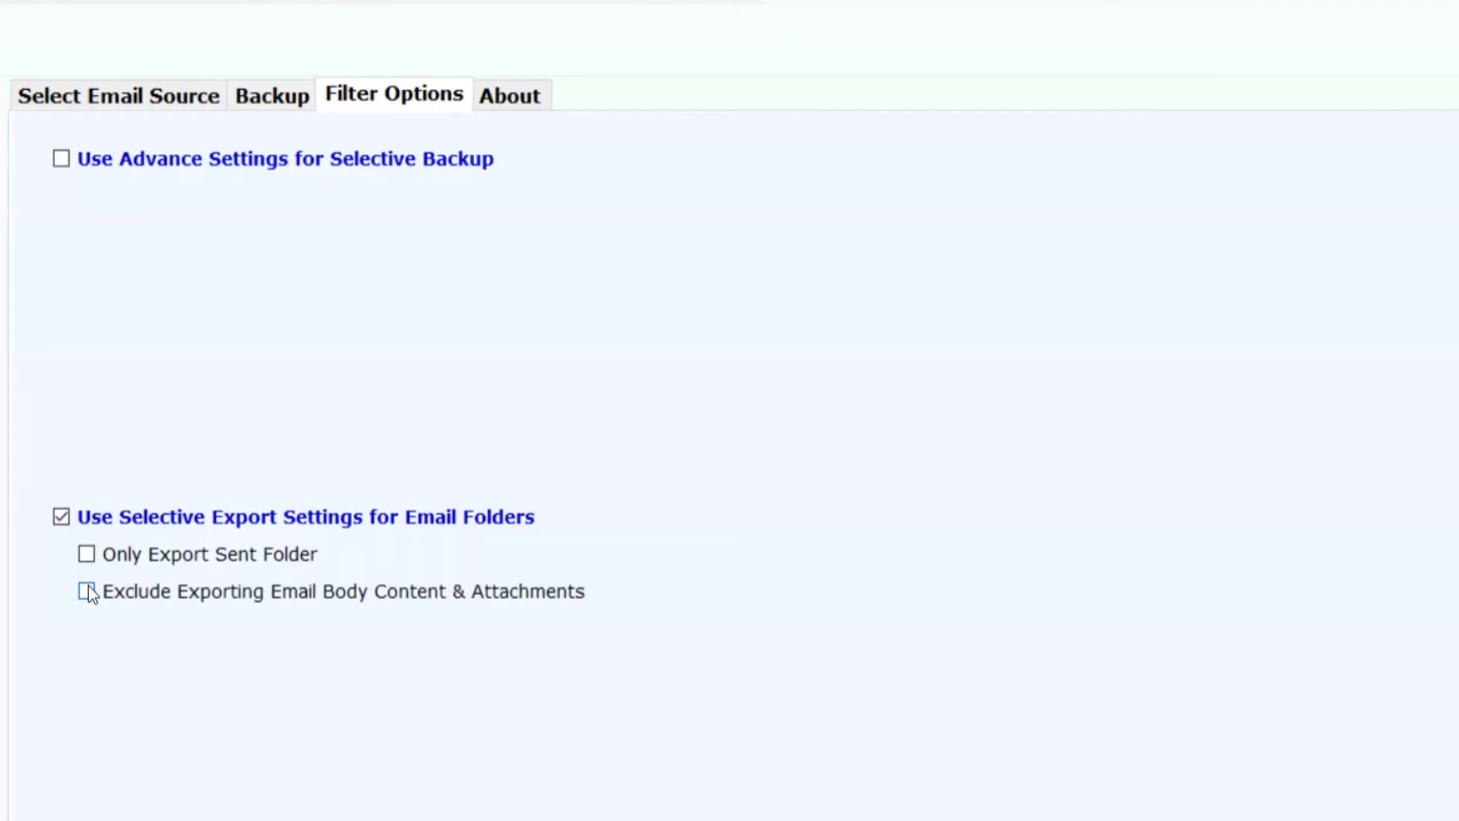
{"action": "left_click", "coordinate": [88, 590]}
{"action": "left_click", "coordinate": [61, 517]}
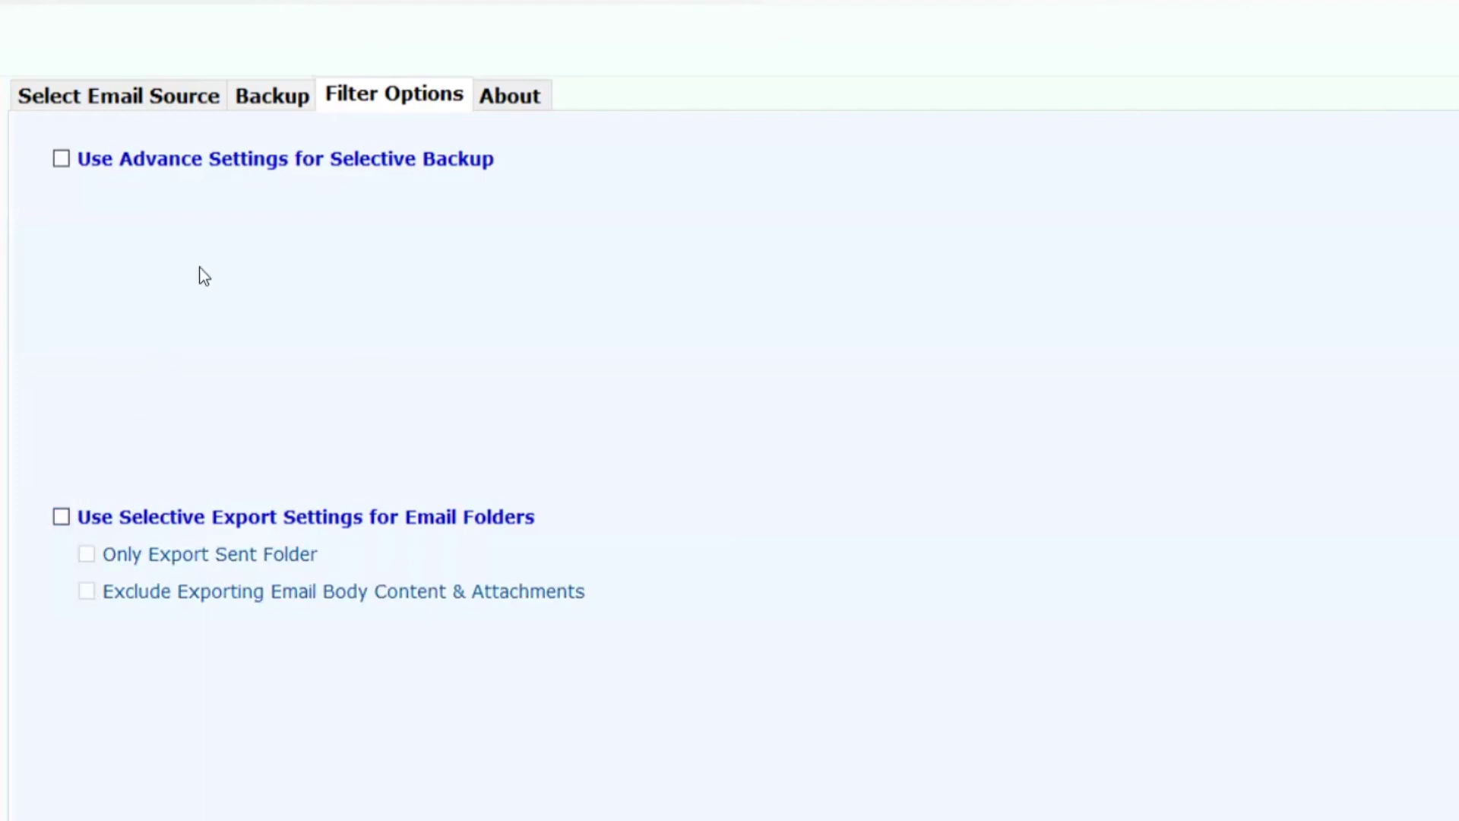
{"action": "left_click", "coordinate": [269, 98]}
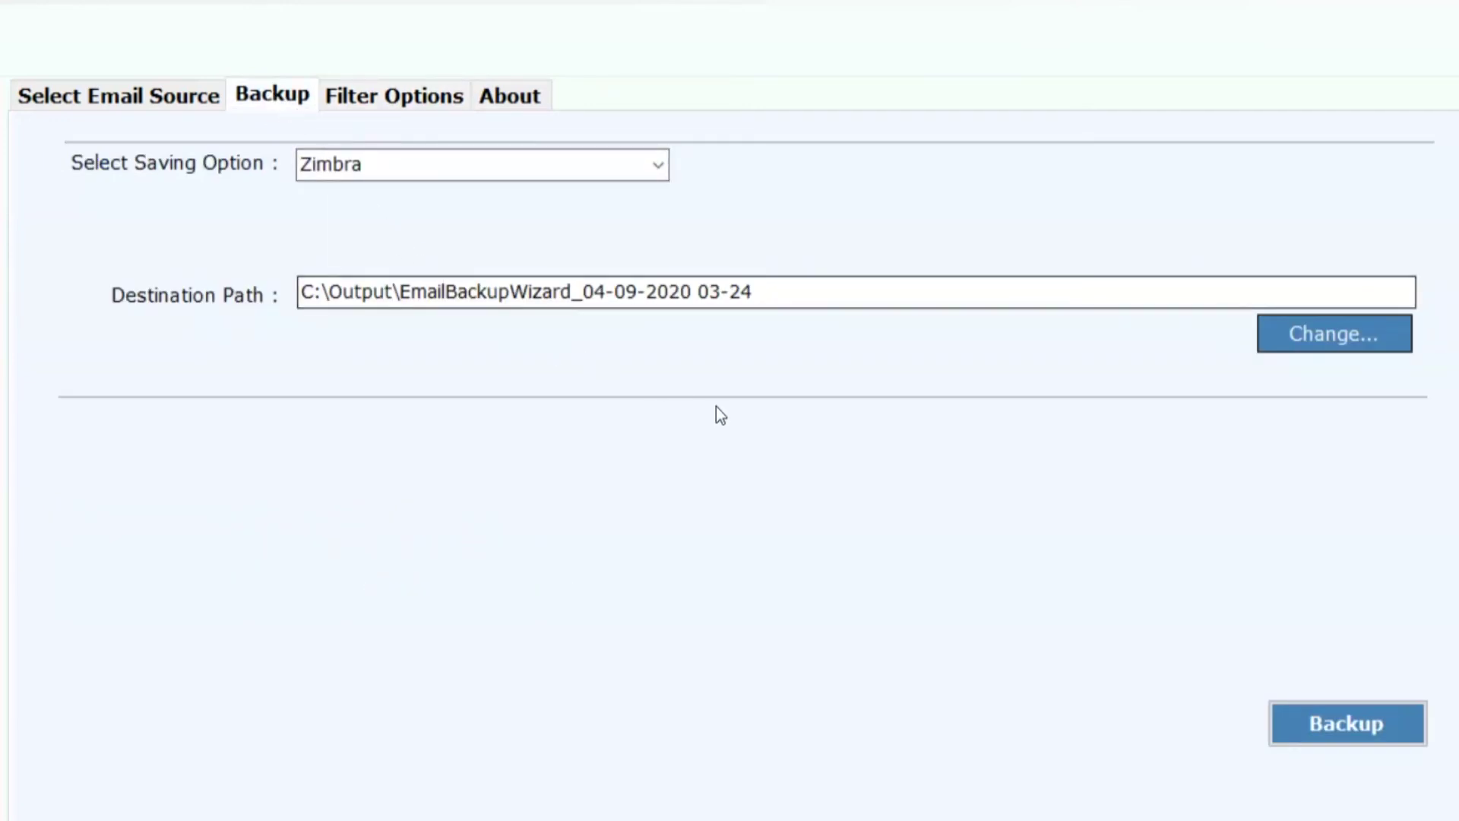
Step: Run the Zimbra backup, dismiss the completion message, and locate ZIMBRA.tgz in the Output backup folder
{"action": "left_click", "coordinate": [1335, 717]}
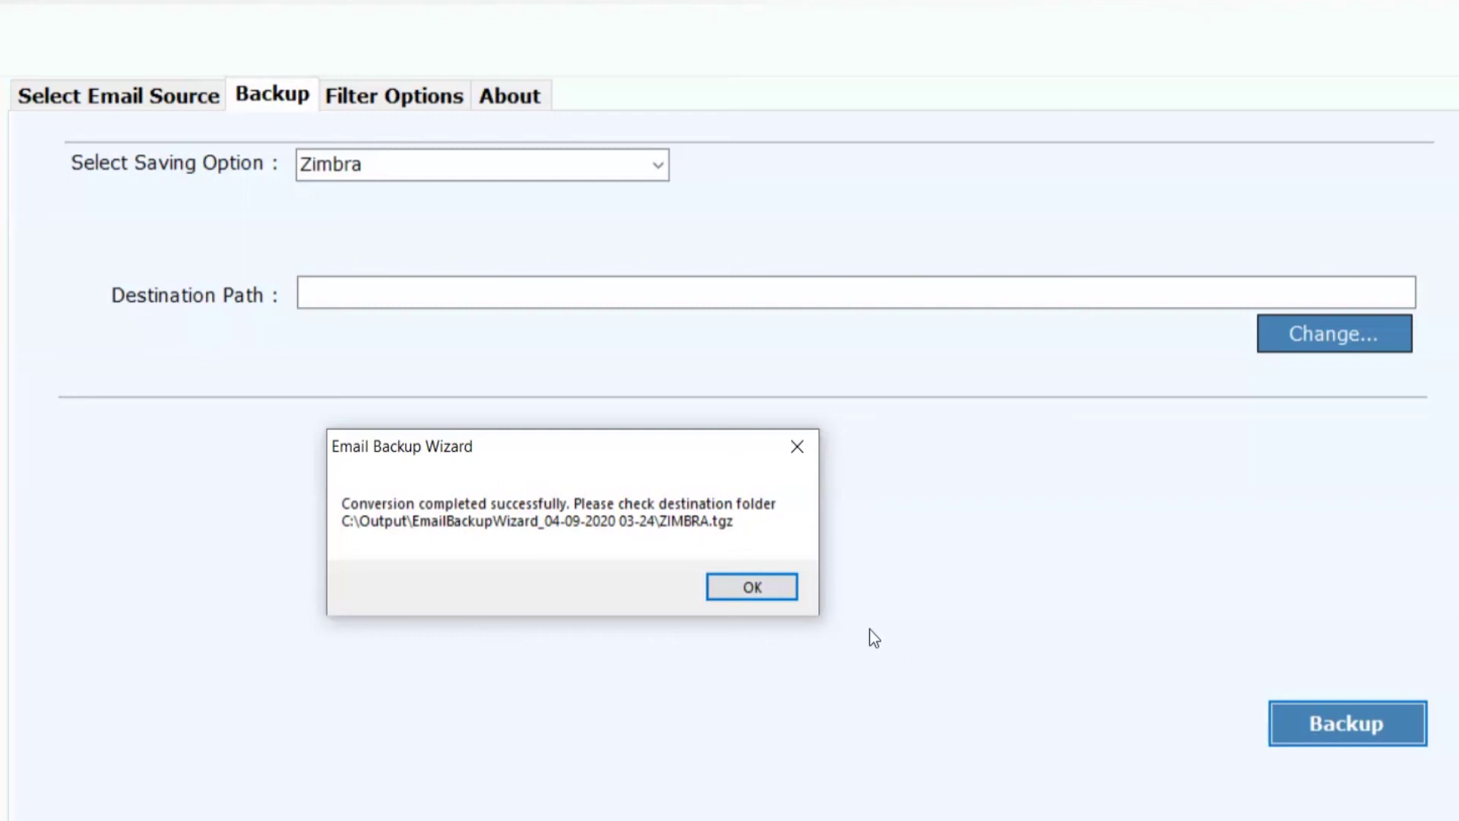
{"action": "left_click", "coordinate": [755, 589]}
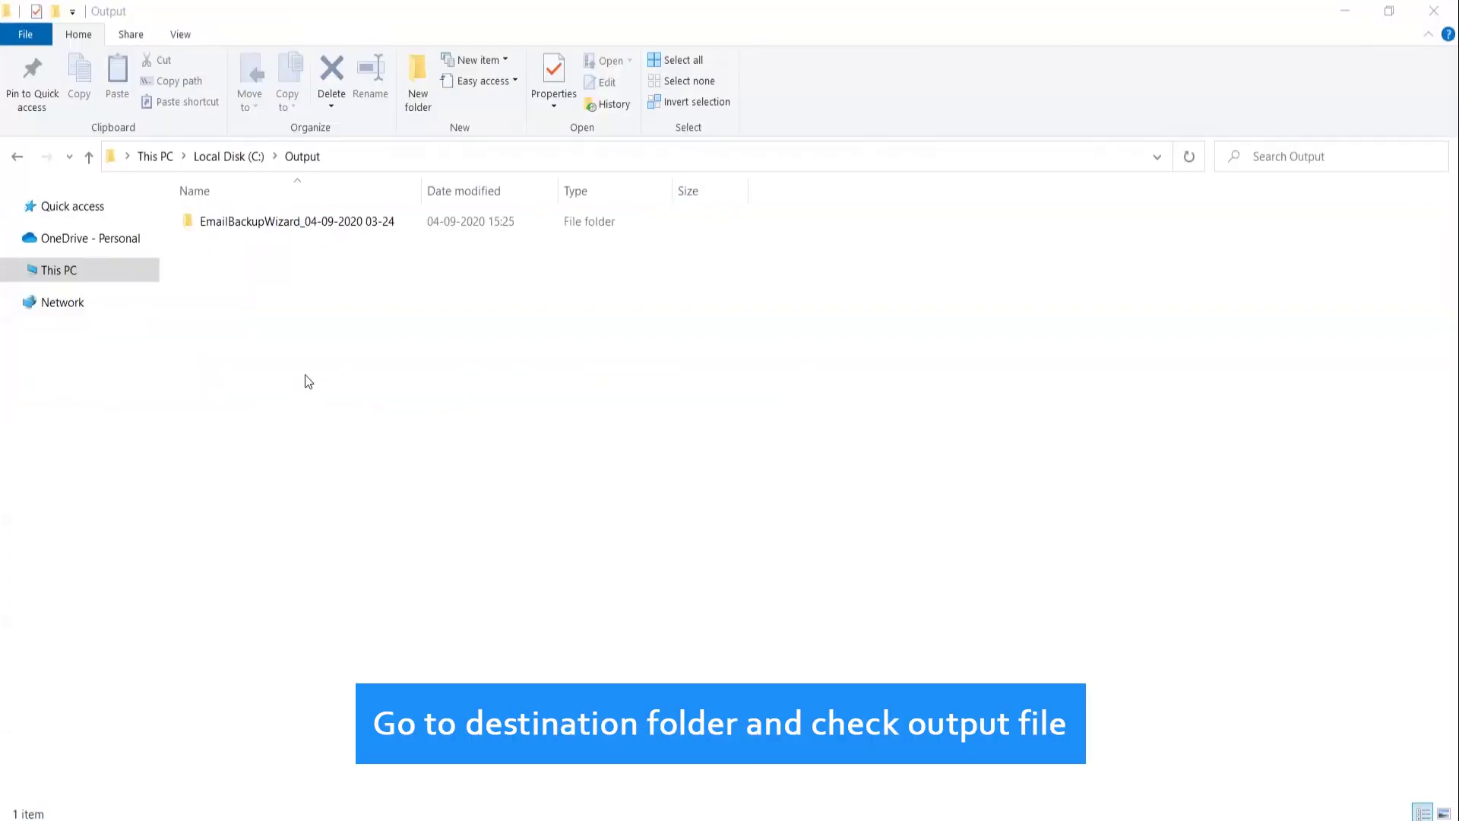
{"action": "double_click", "coordinate": [286, 221]}
{"action": "left_click", "coordinate": [283, 220]}
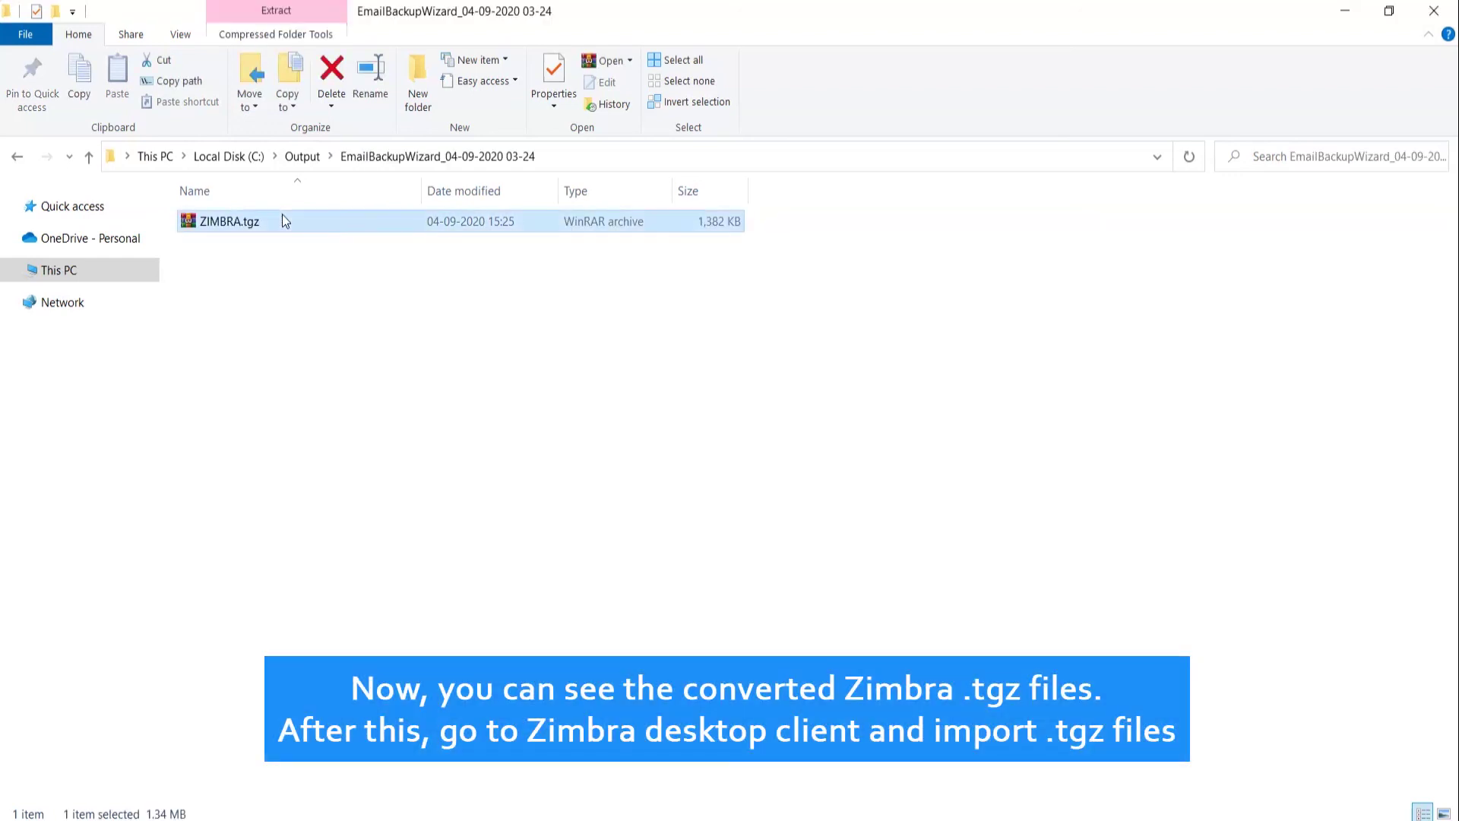